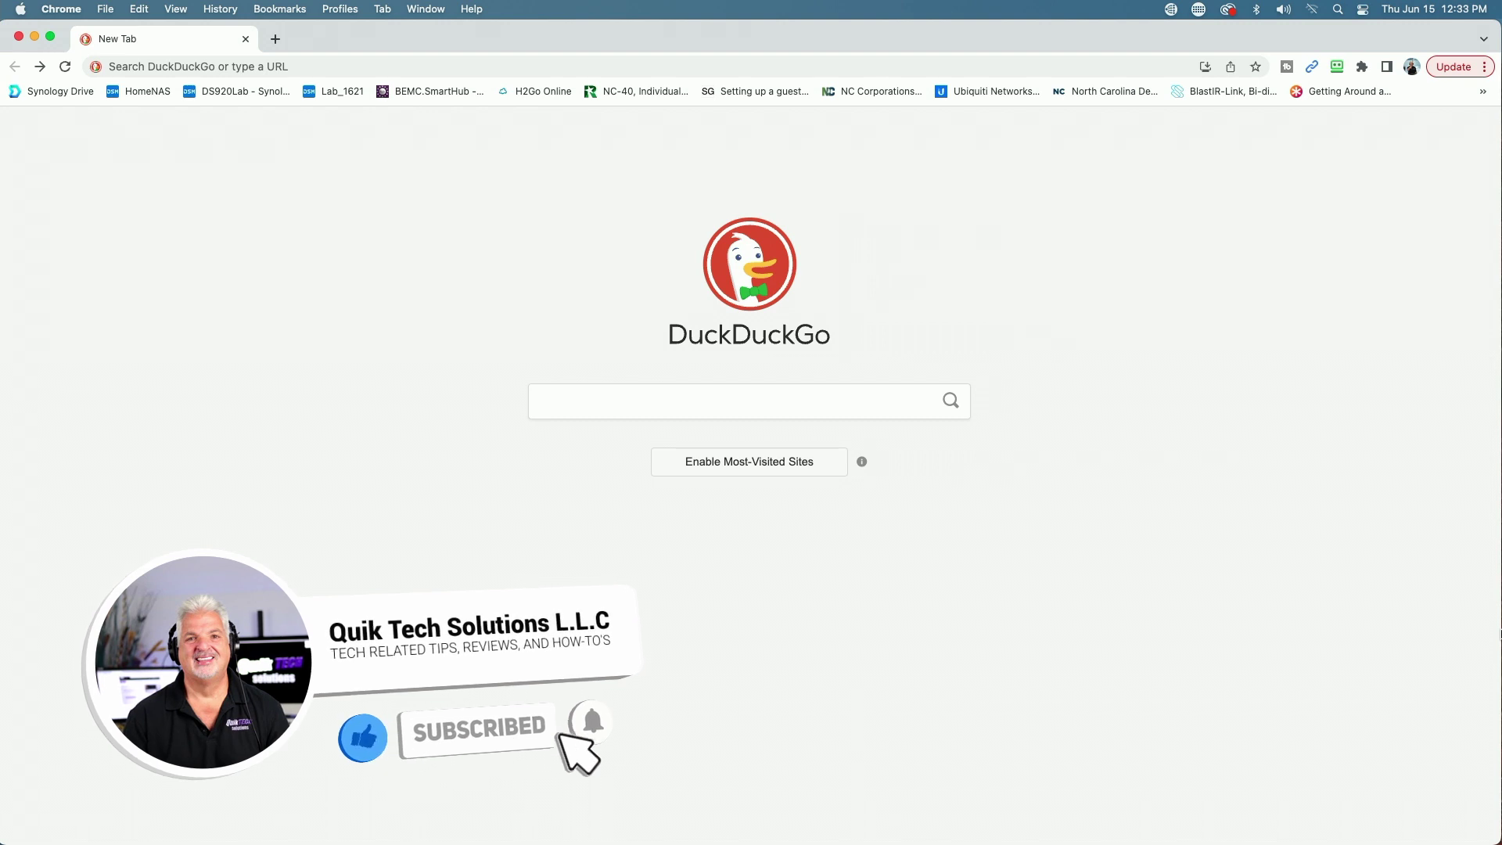
Step: Load find.synology.com, move to the uninstalled NAS at 192.168.25.154 and connect to it
left_click(134, 65)
type("find")
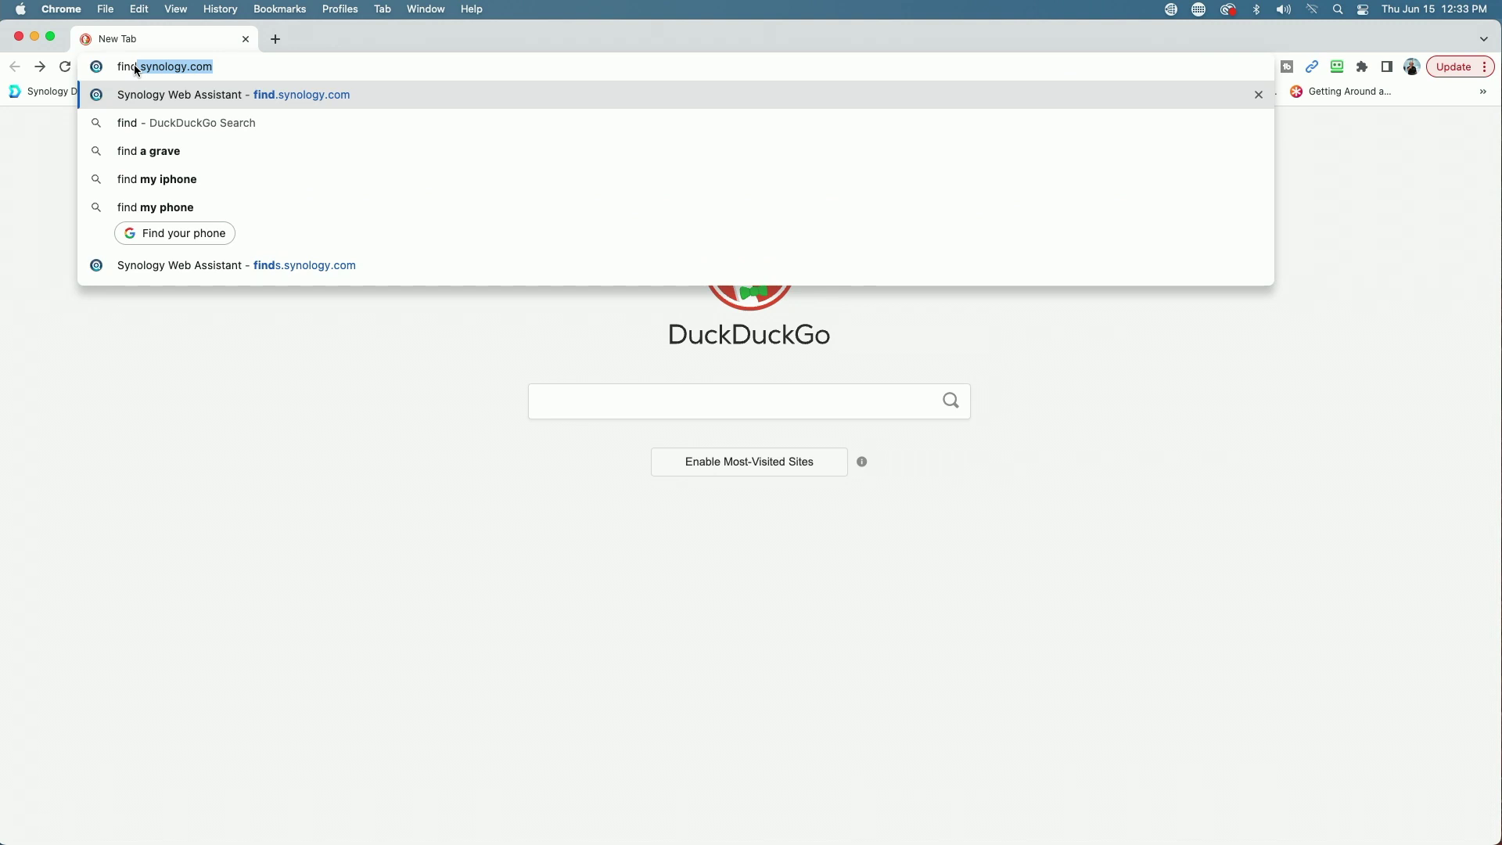
key("Return")
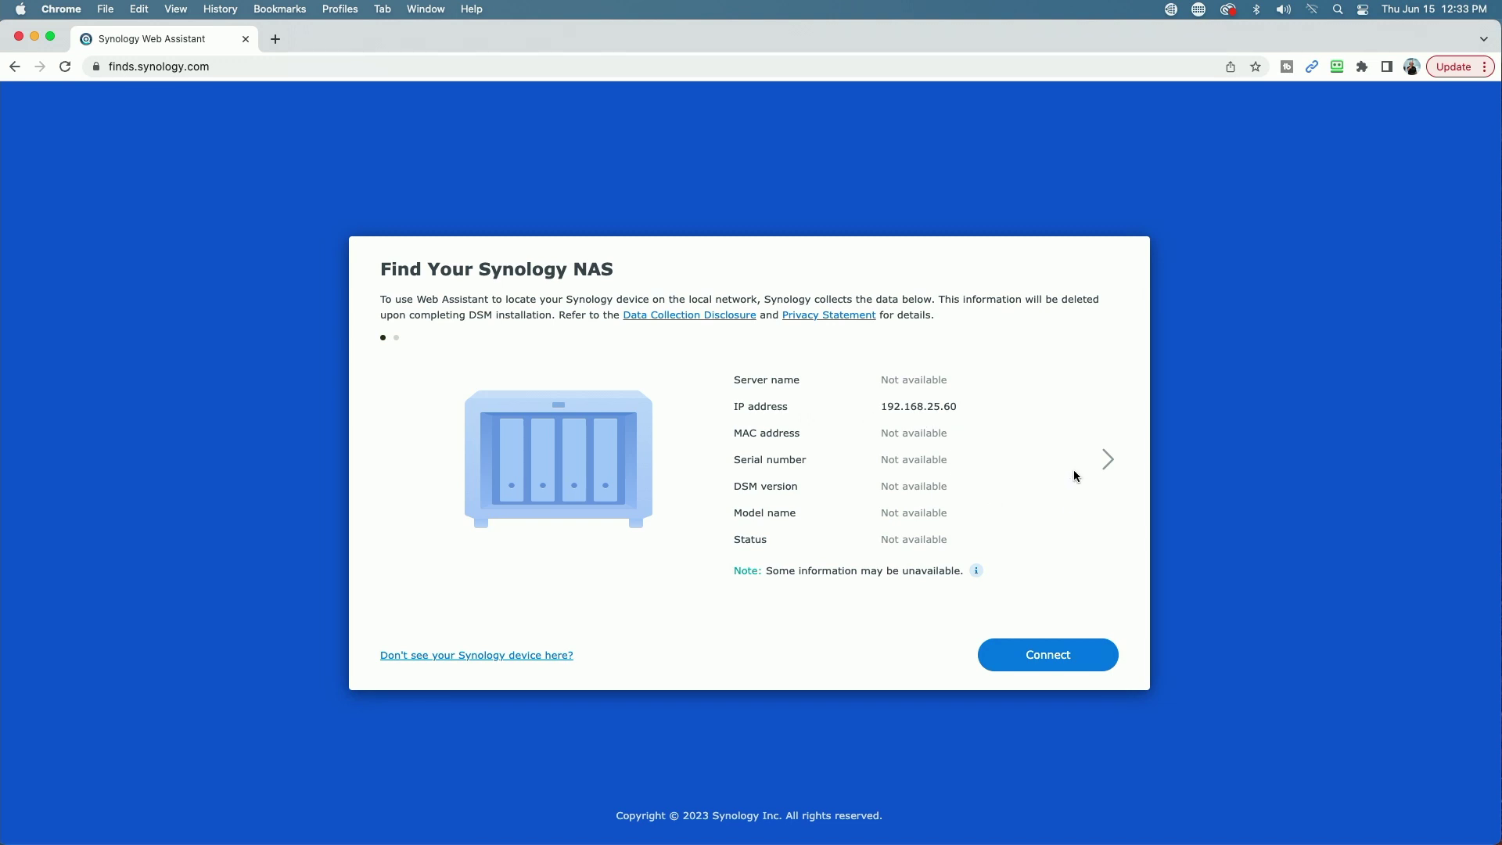
left_click(1108, 460)
left_click(1051, 663)
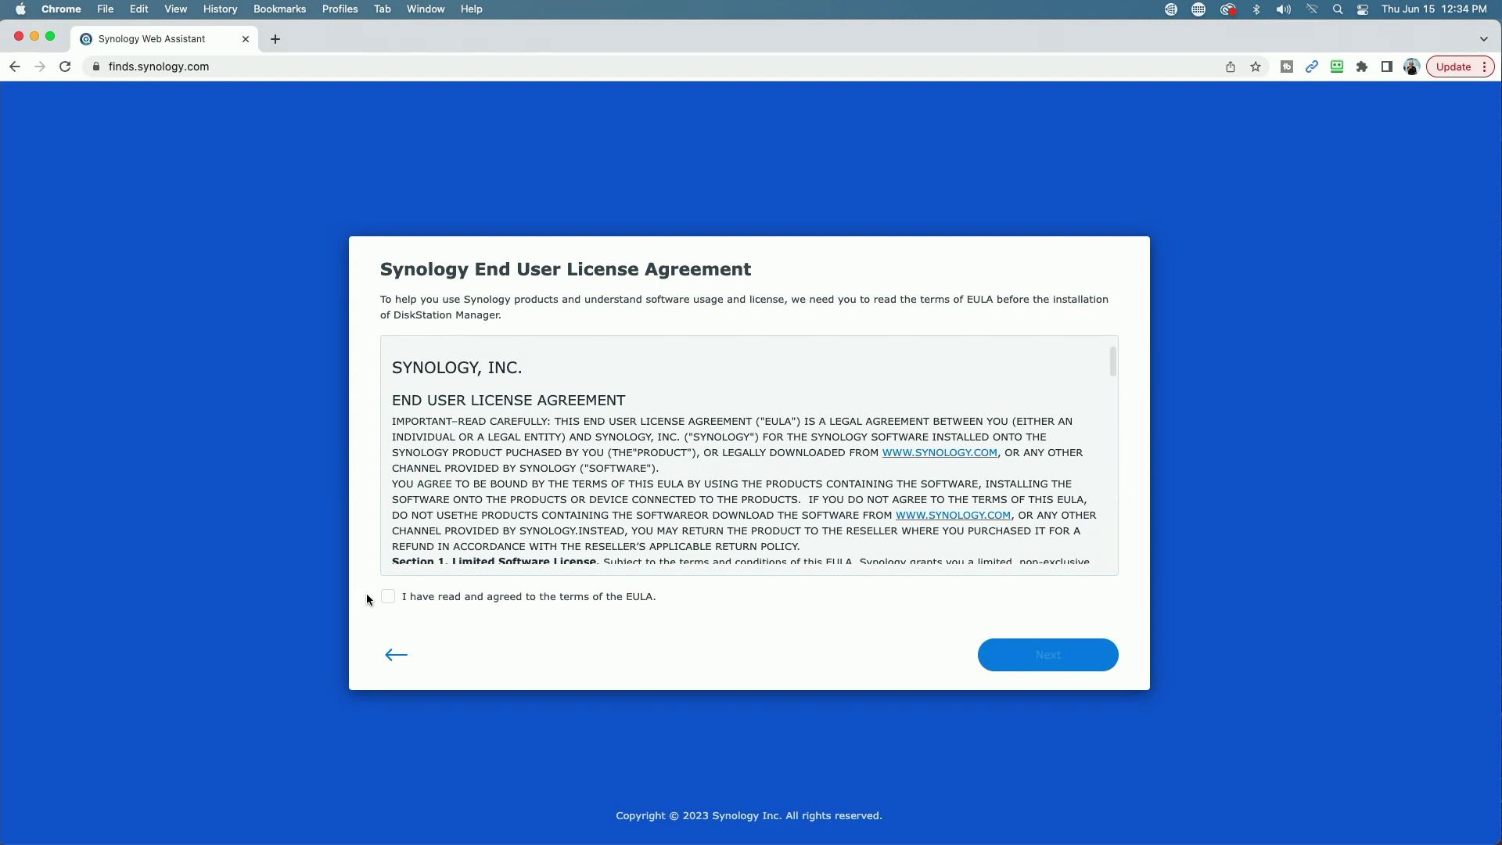
Step: Agree to the End User License Agreement and accept the Synology Privacy Statement
left_click(388, 598)
left_click(1017, 654)
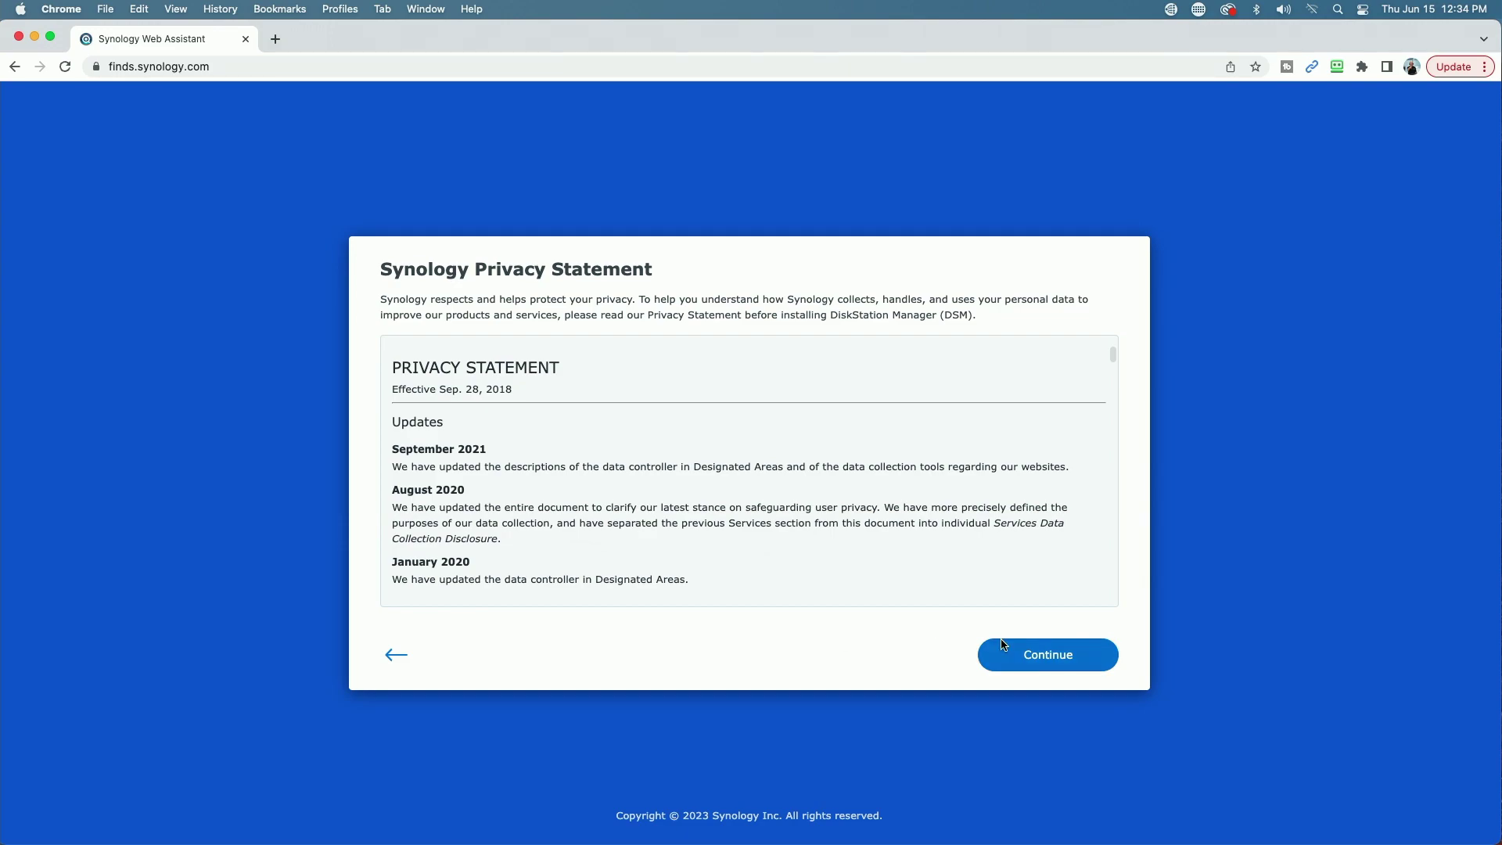
scroll(965, 491, "down", 20)
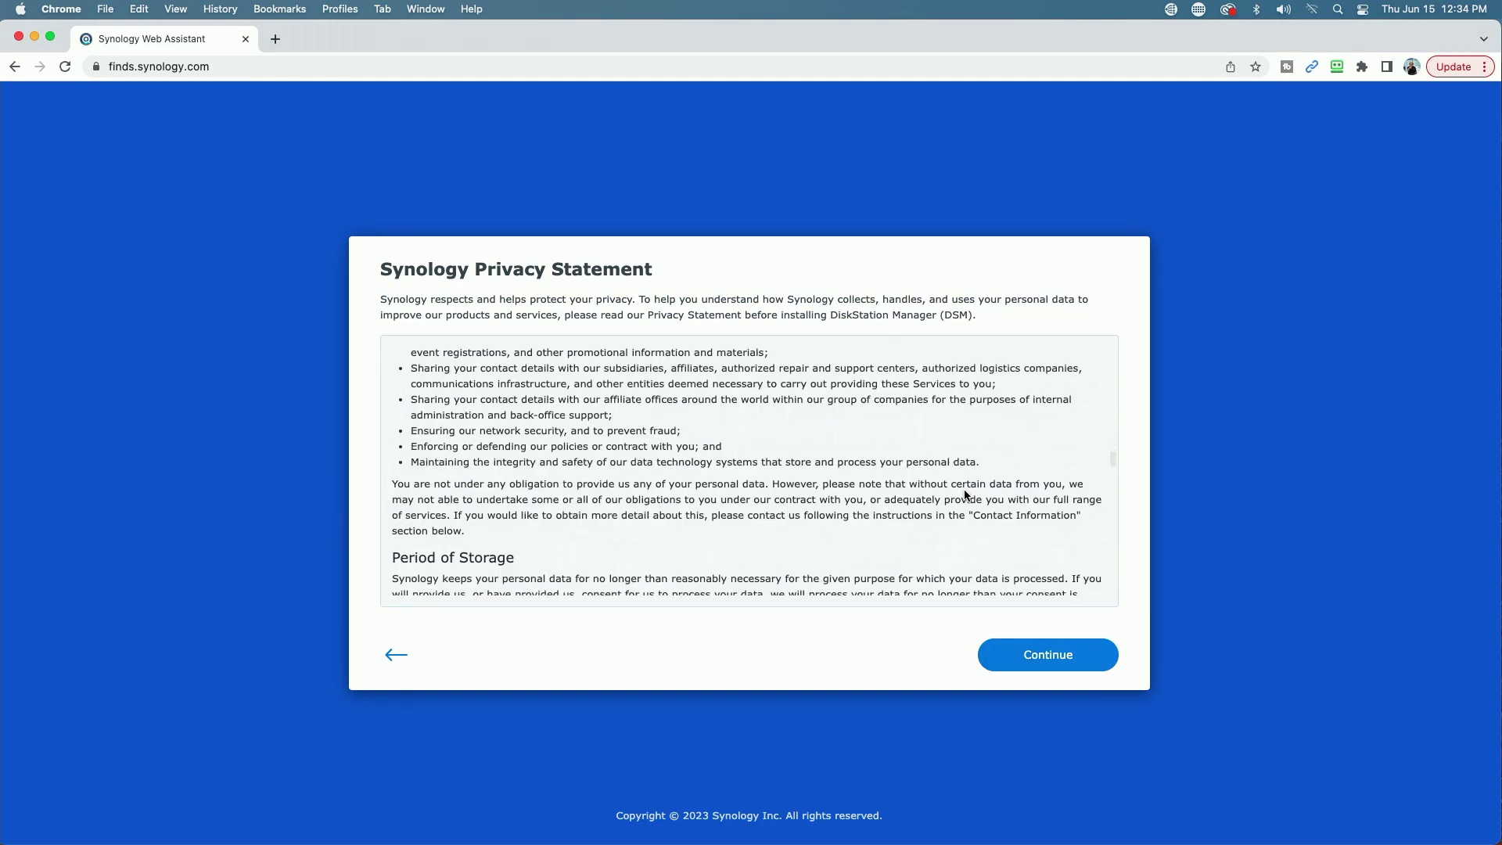
left_click(1040, 661)
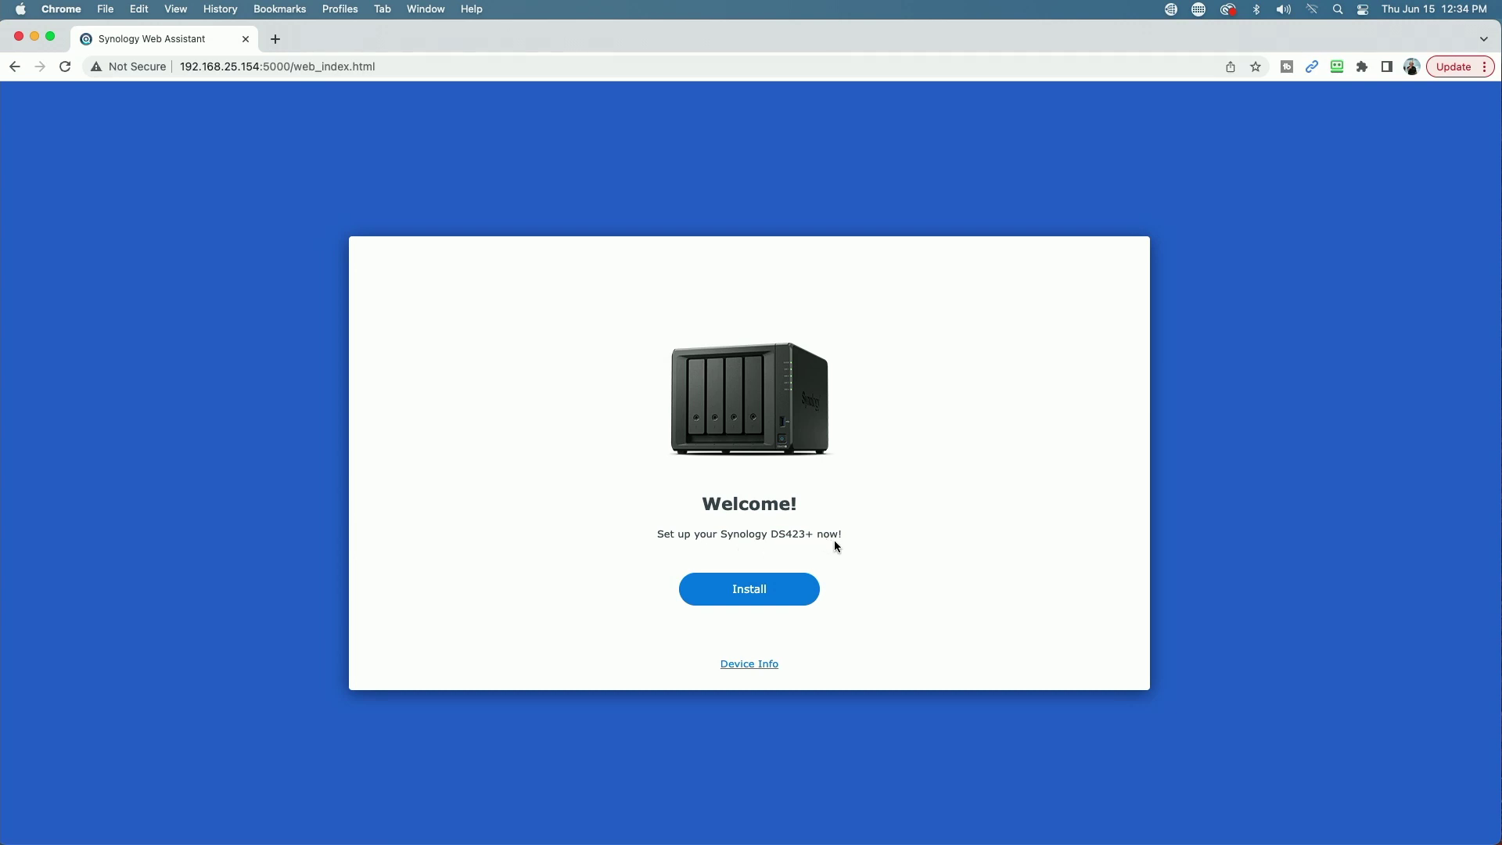
Step: Install the automatically downloaded latest DSM, acknowledging that drives 1 and 2 will be erased
left_click(749, 588)
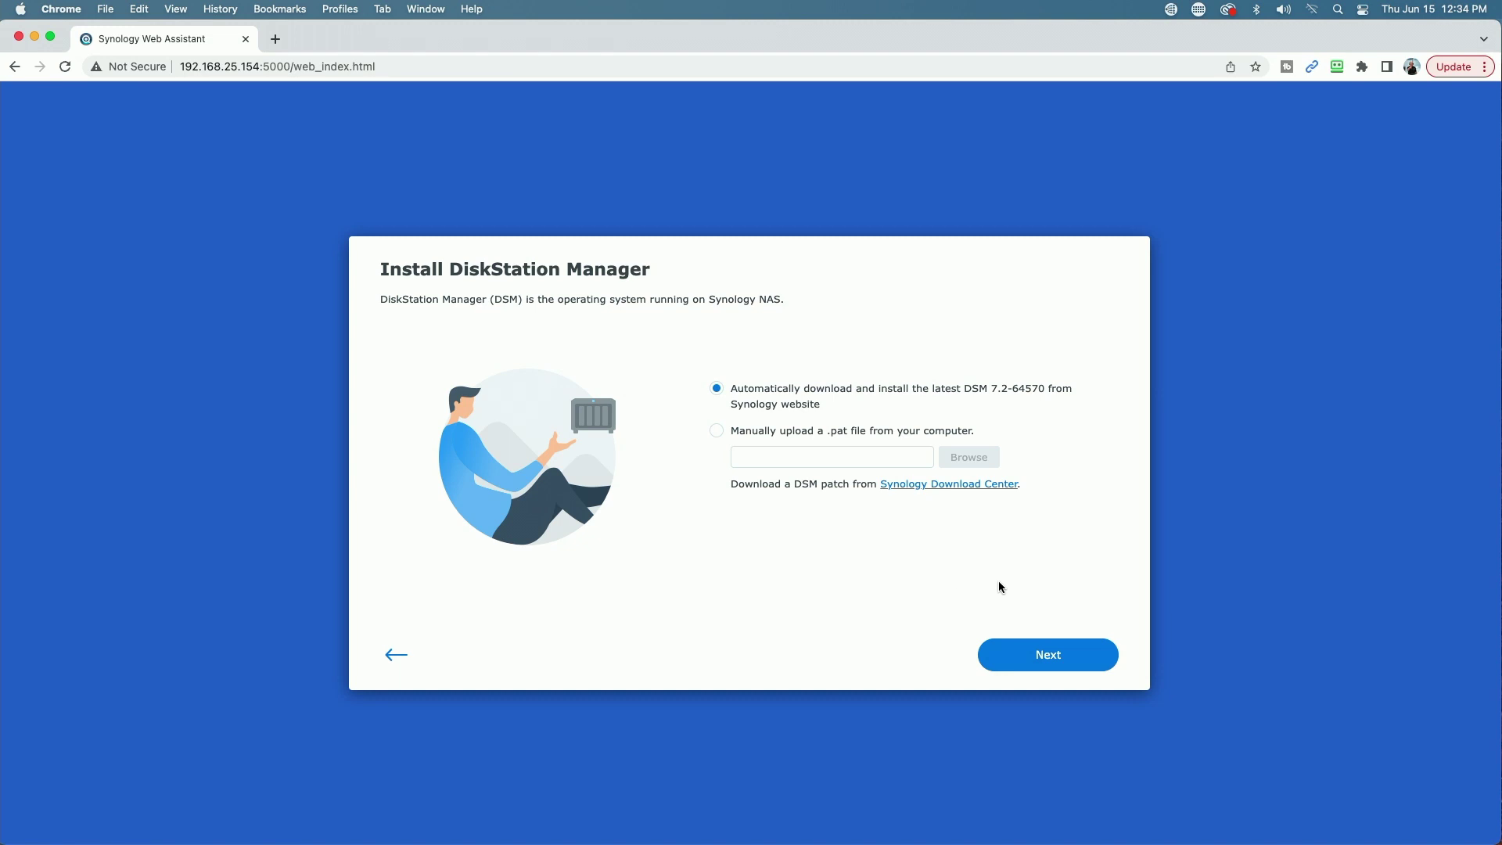
left_click(1044, 656)
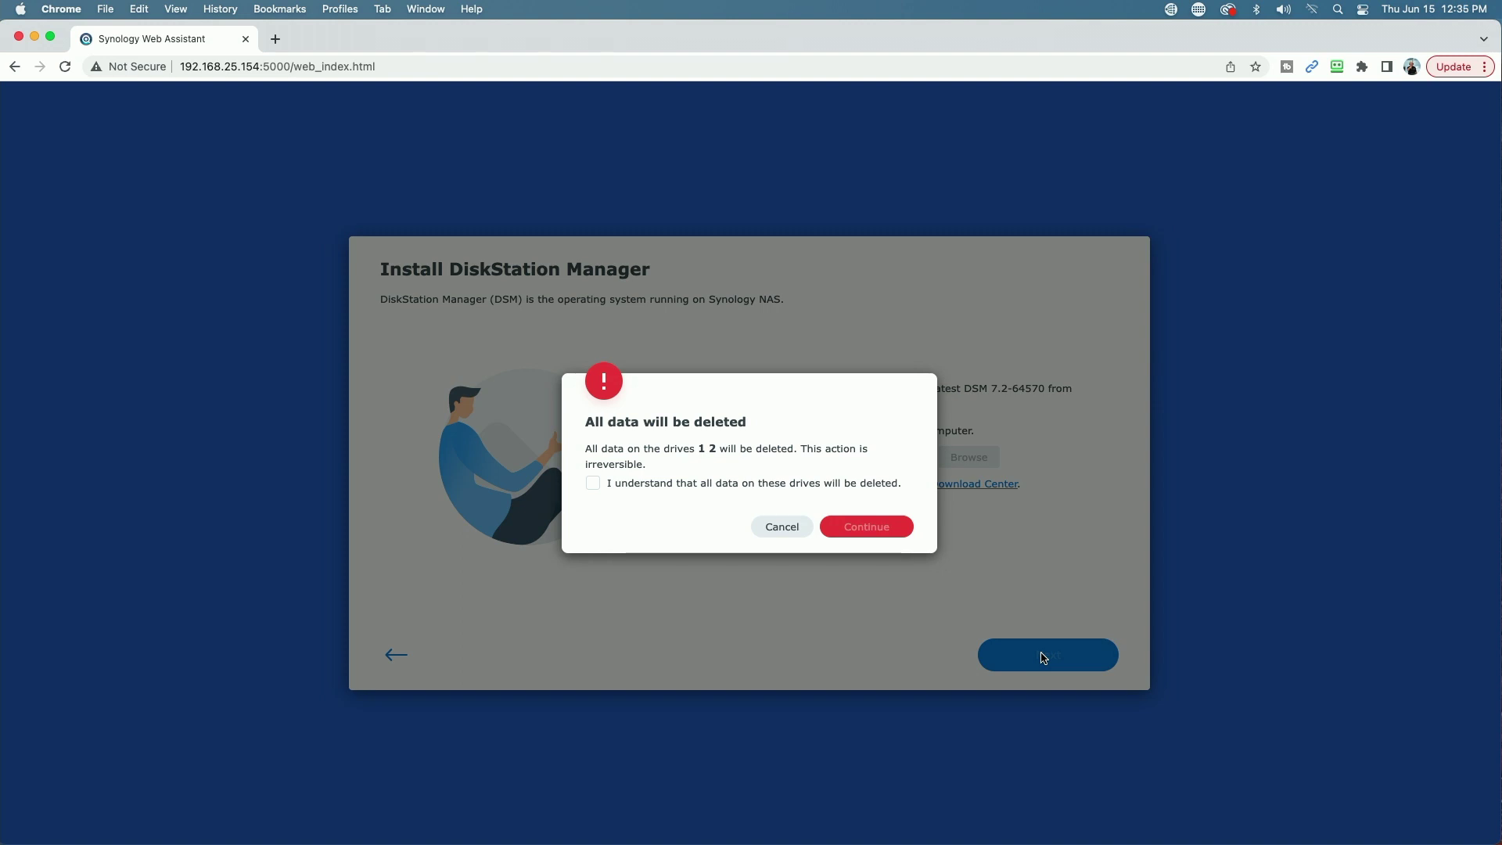
left_click(595, 484)
left_click(866, 526)
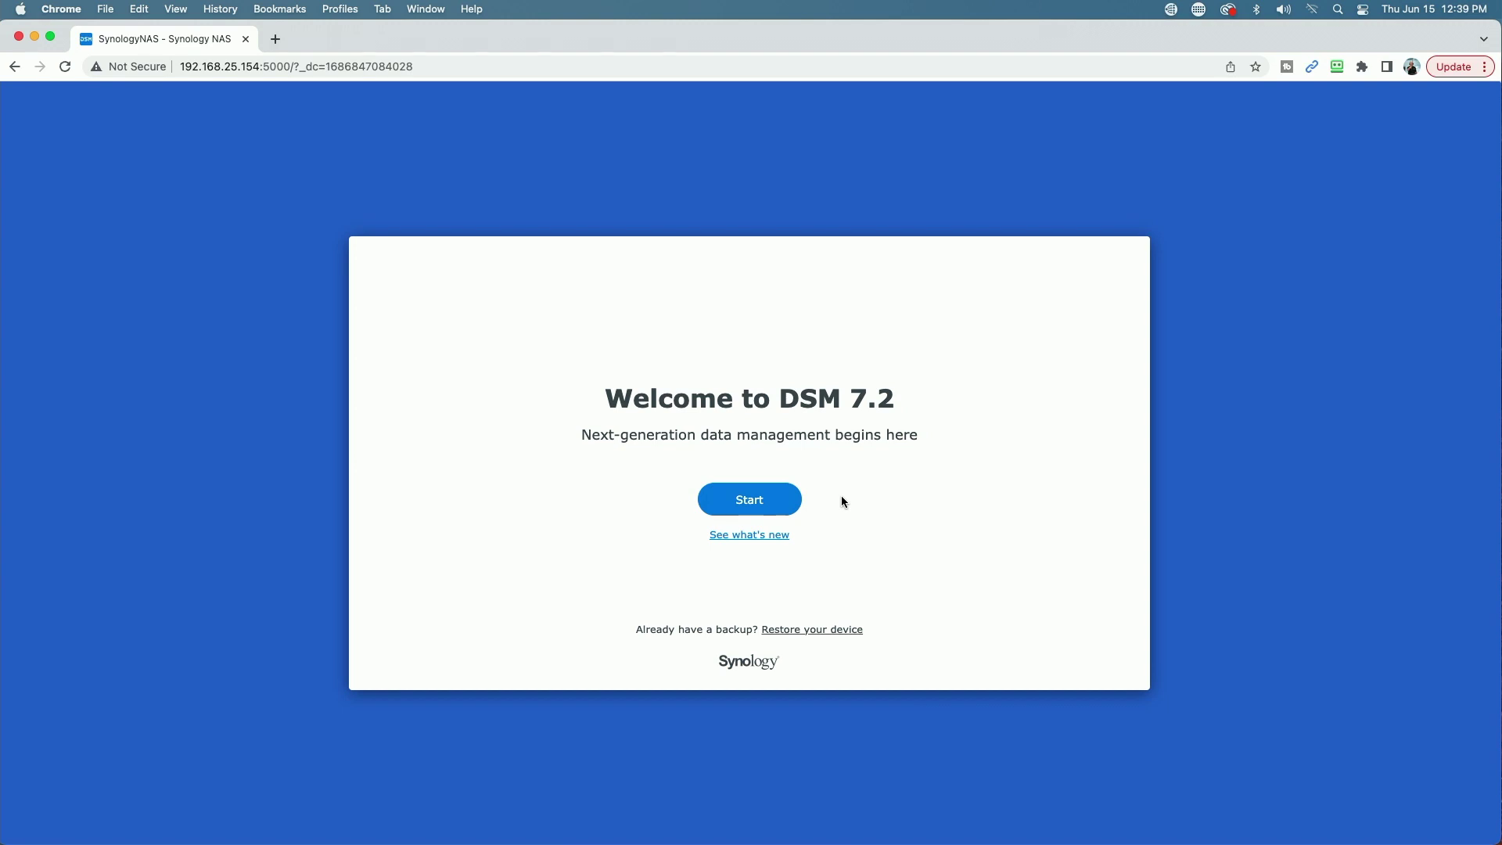
Step: Enter device name Lab_DS423+, an administrator username and a confirmed password, then submit
left_click(749, 503)
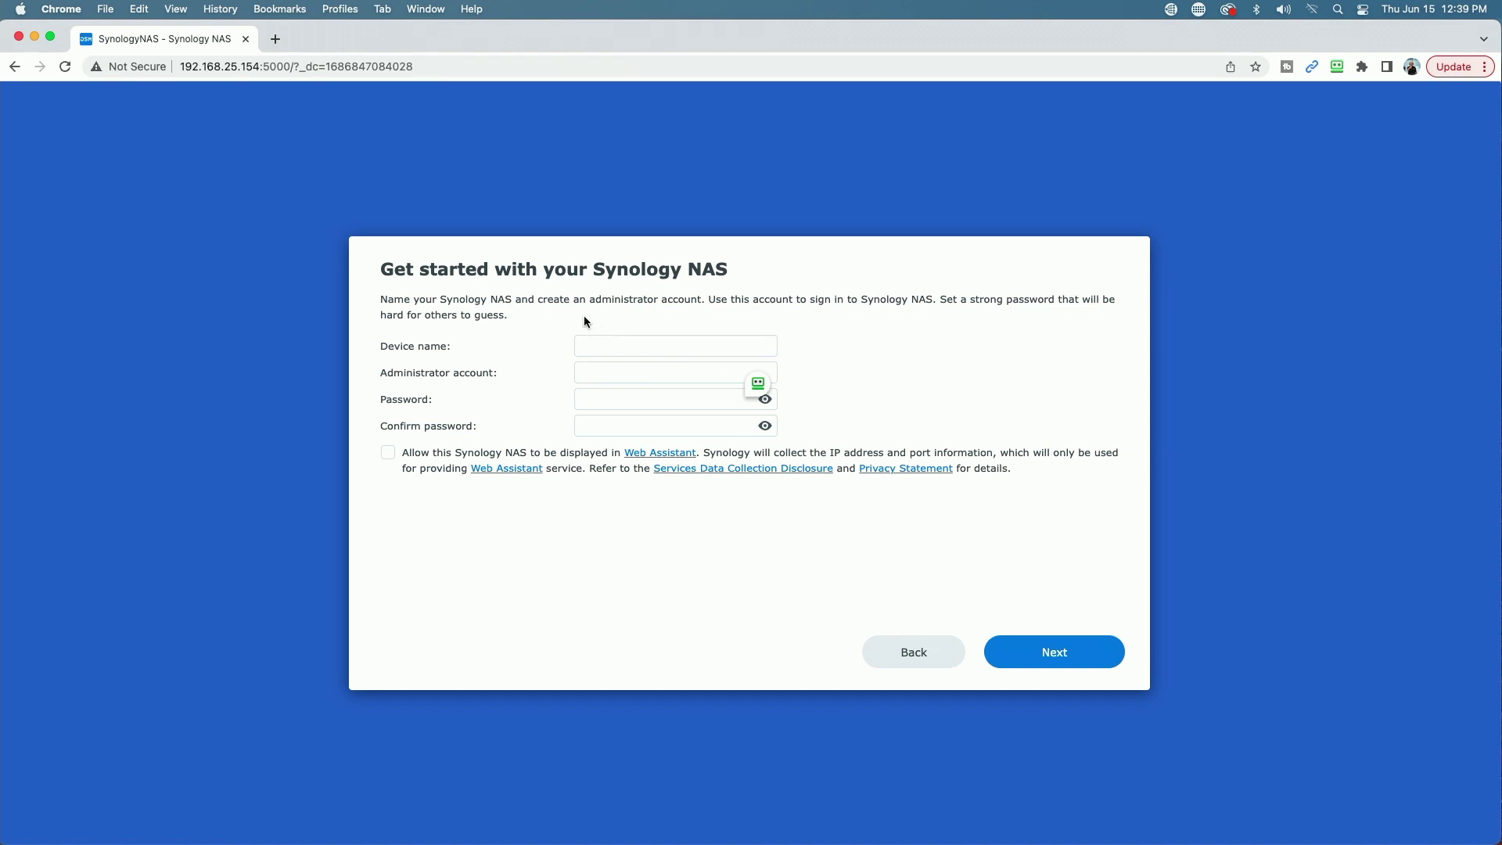
left_click(598, 347)
type("Lab_DS423+")
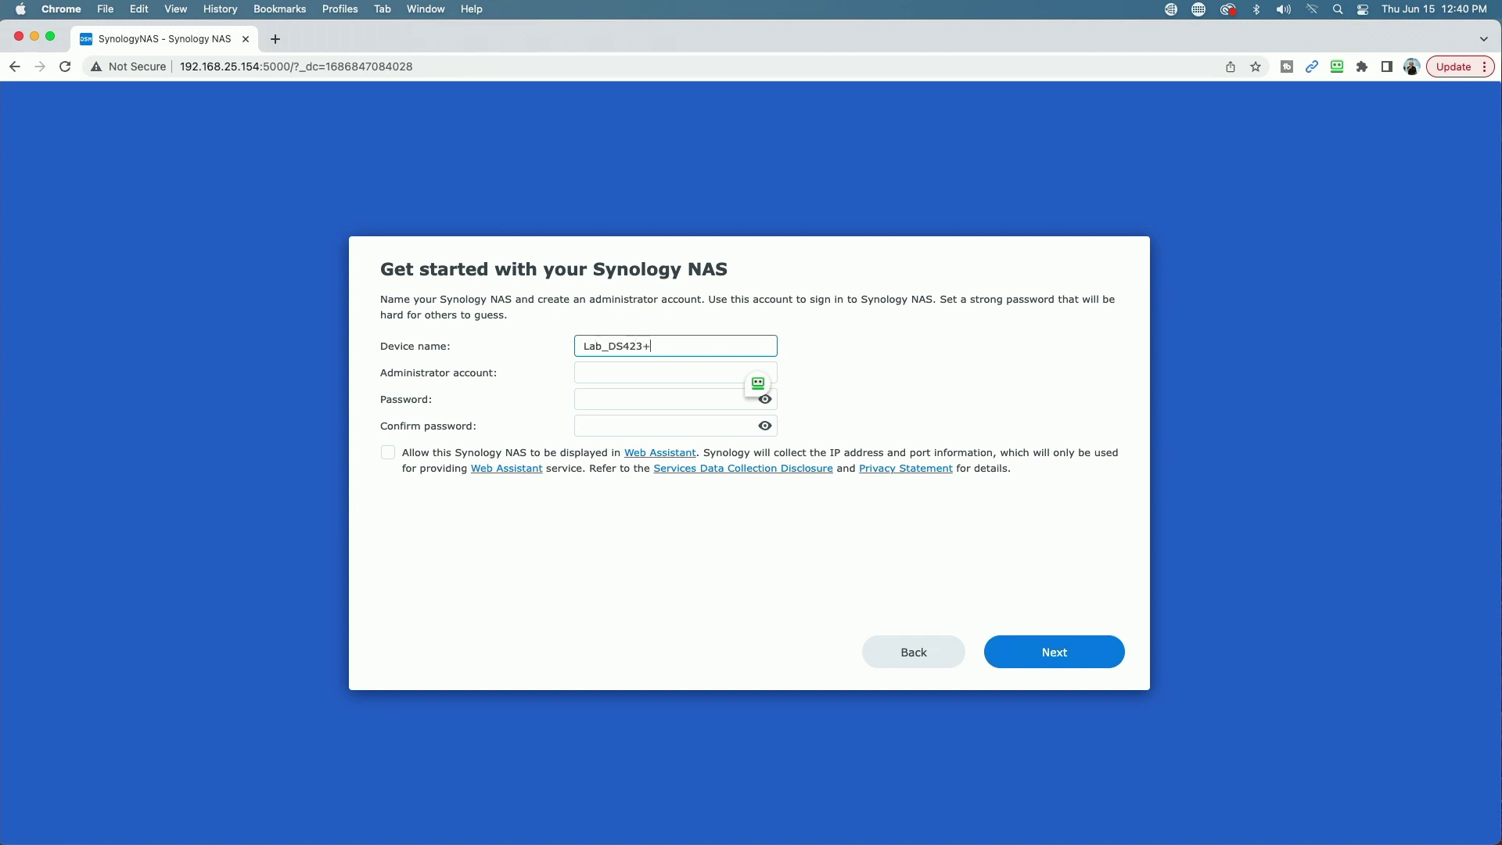
left_click(598, 370)
type("tonys")
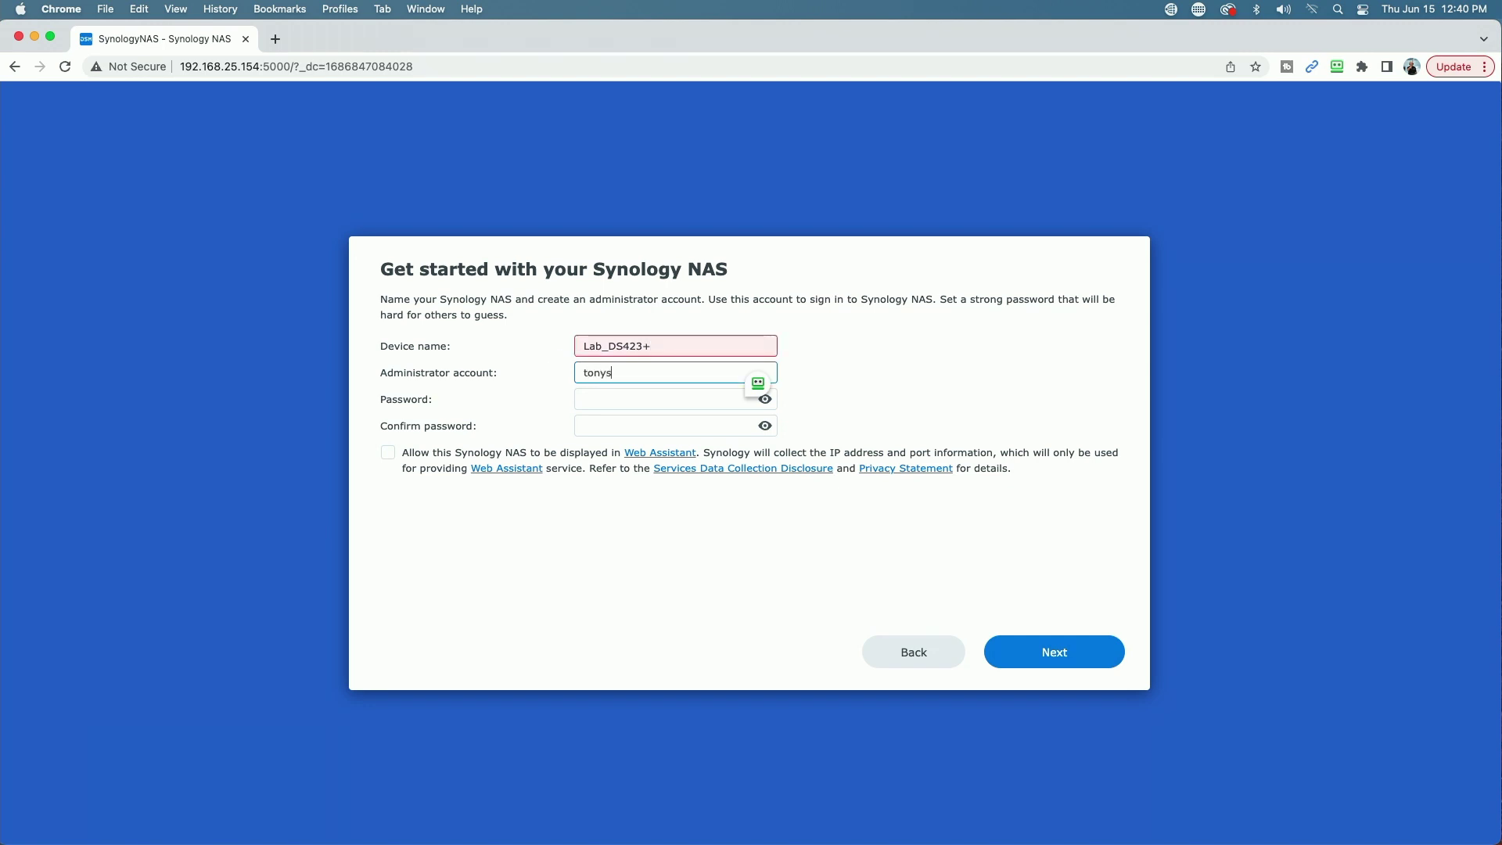
type("miraldi")
key("Tab")
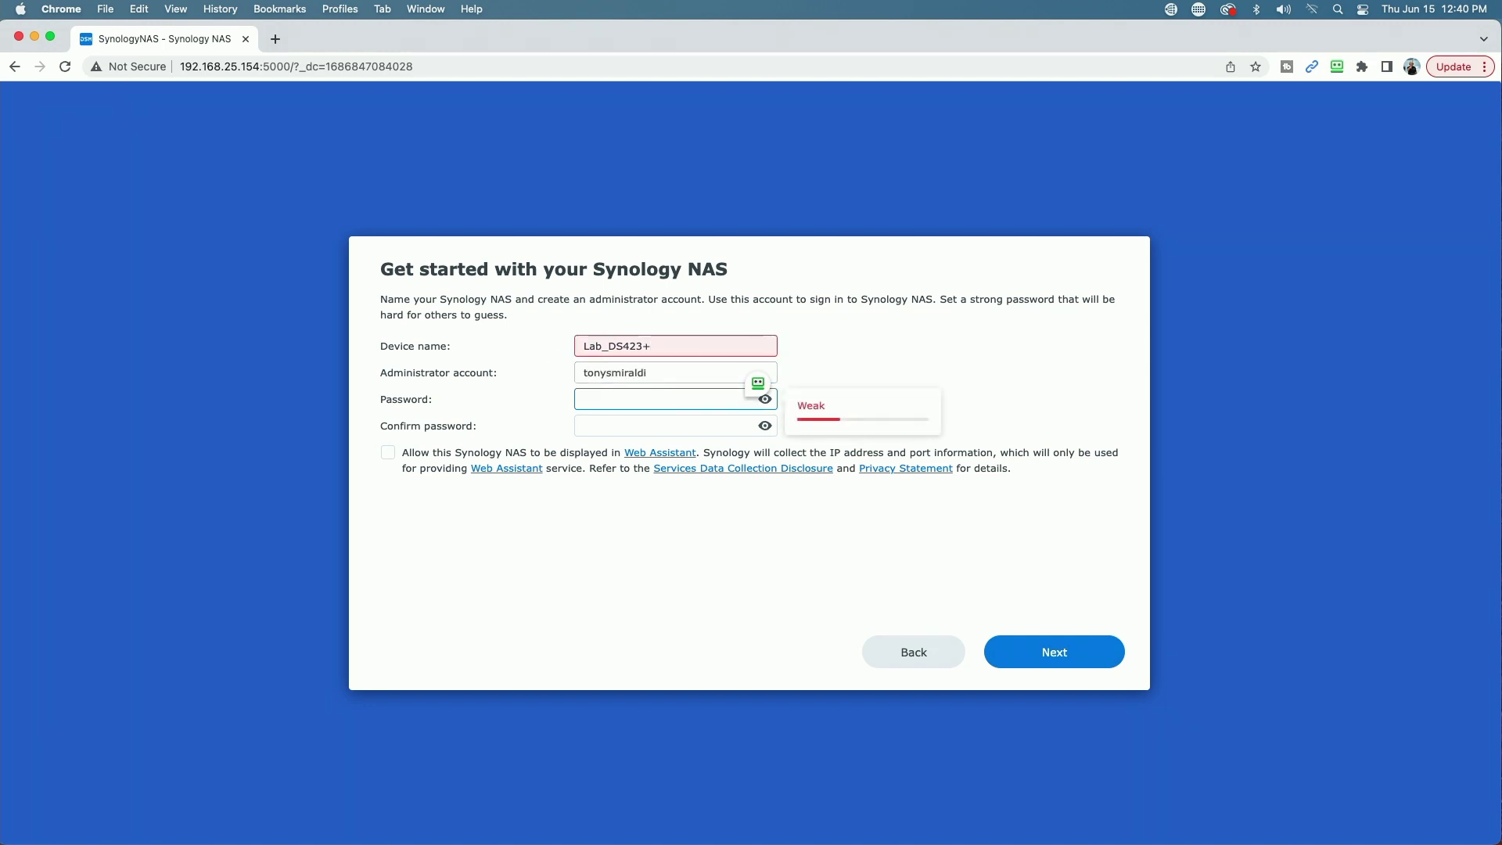
type("•••••••••••••••")
key("Tab")
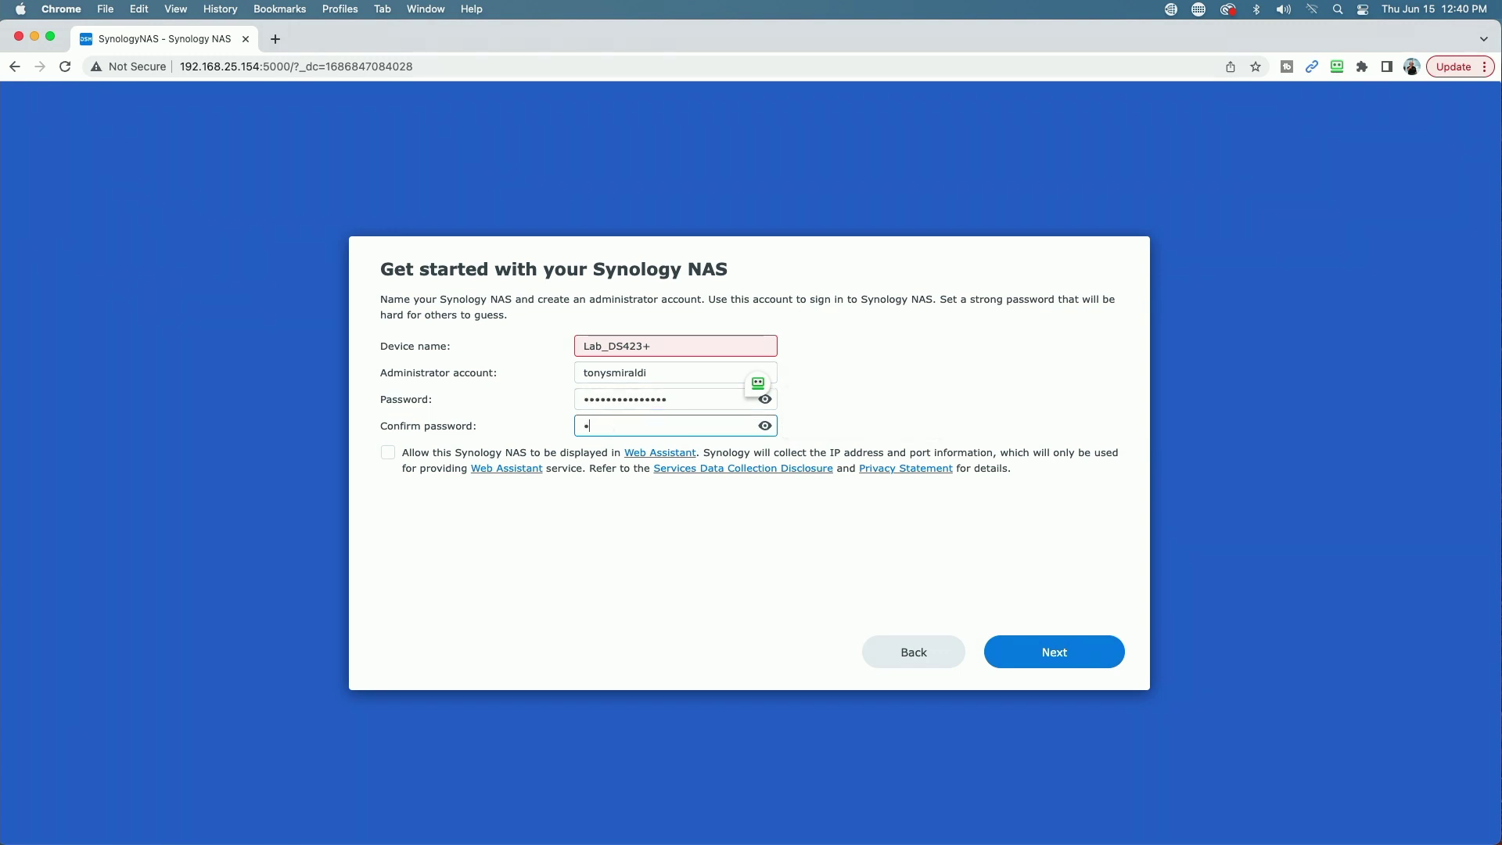
type("•••••••••••••••")
left_click(1059, 657)
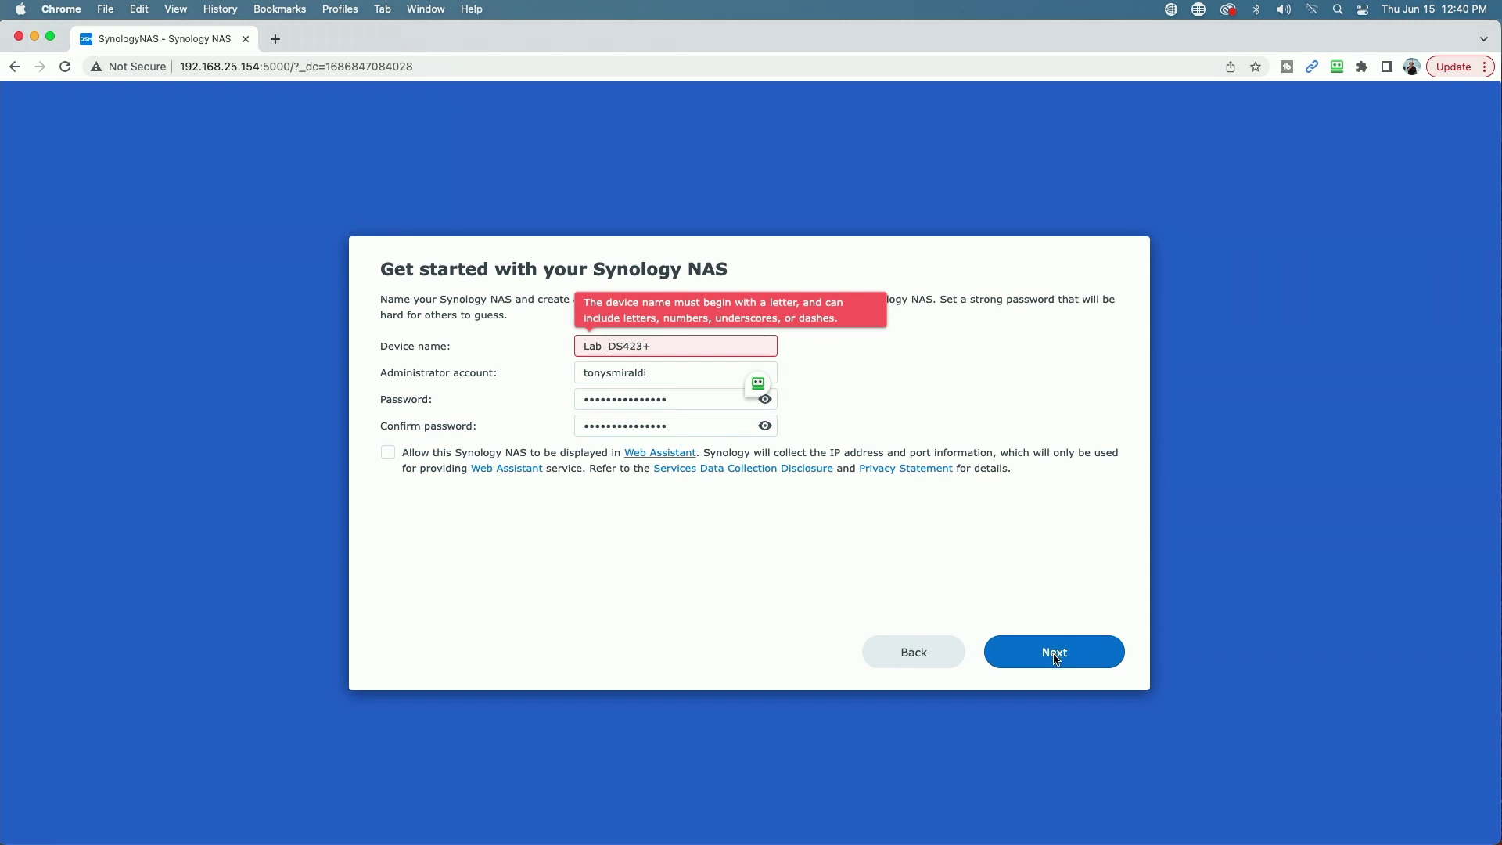
Step: Remove the invalid + so the device name reads Lab_DS423, then resubmit
left_click(660, 345)
key("BackSpace")
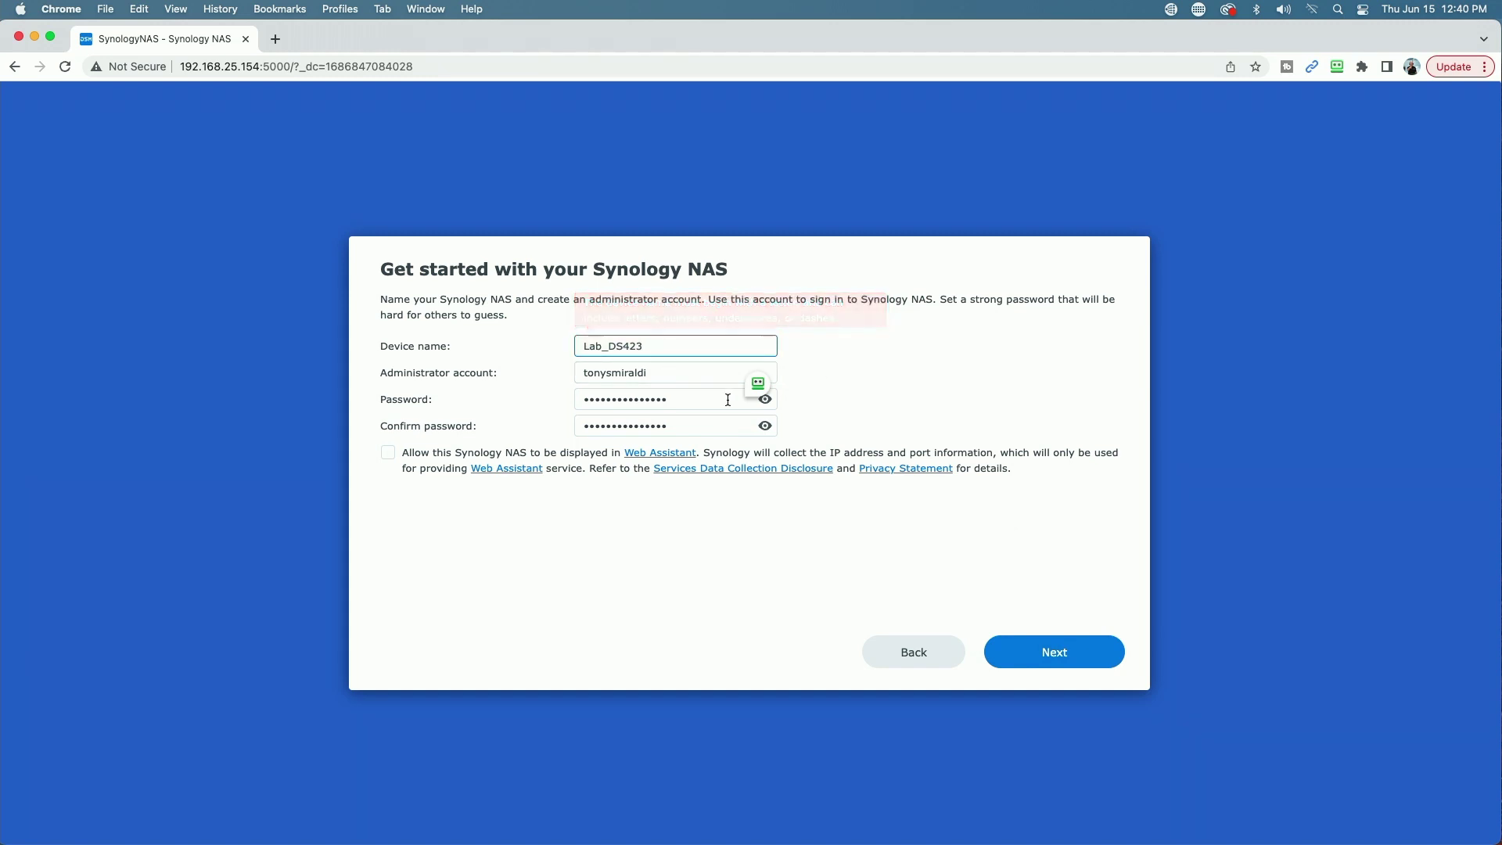
left_click(1051, 654)
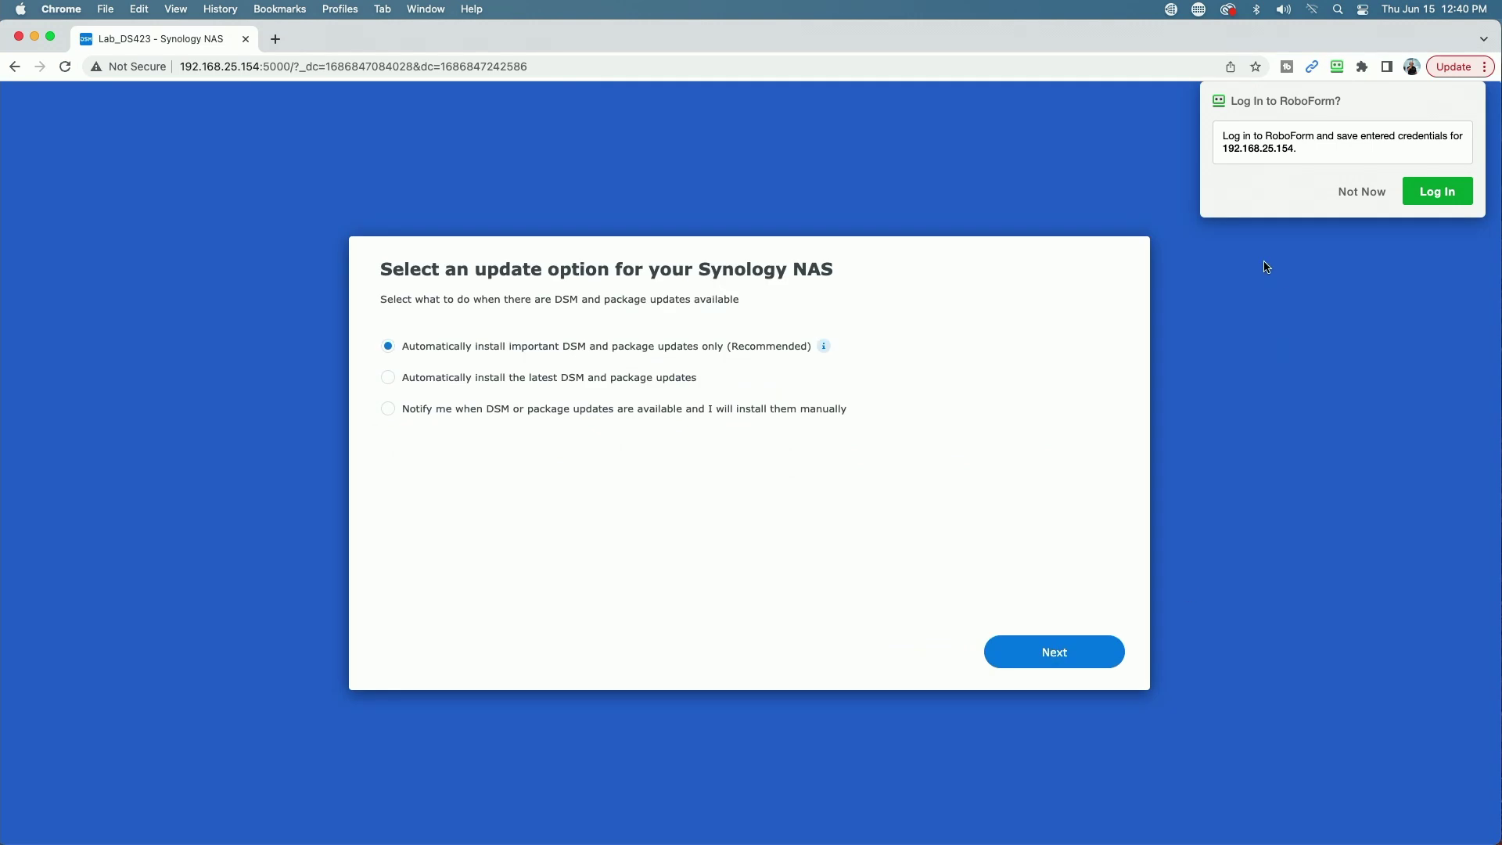
Step: Dismiss the RoboForm prompt and set DSM updates to notify only, with manual installation
left_click(1339, 196)
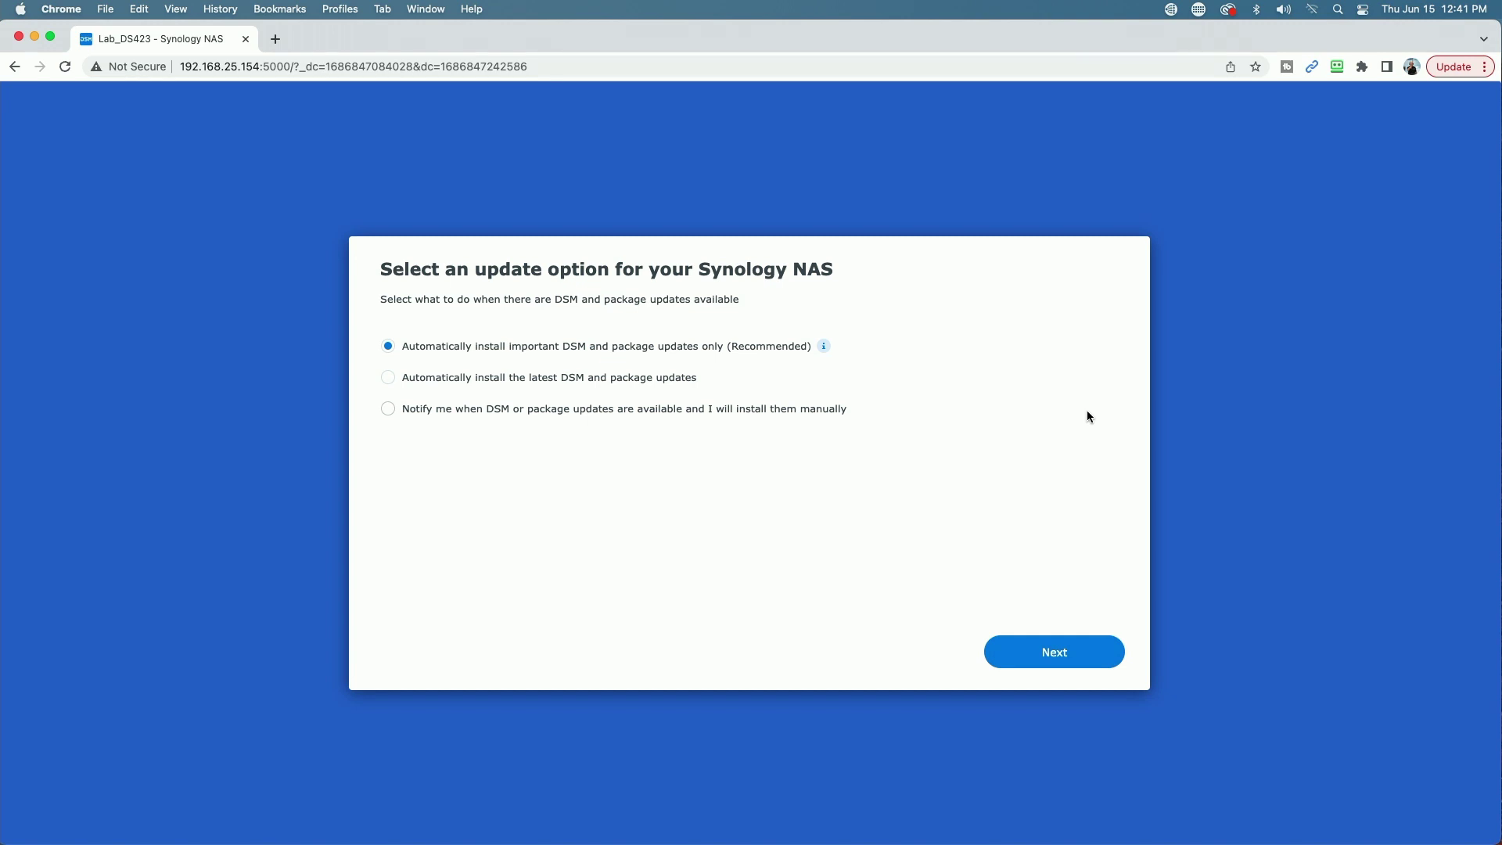
left_click(387, 409)
left_click(1058, 651)
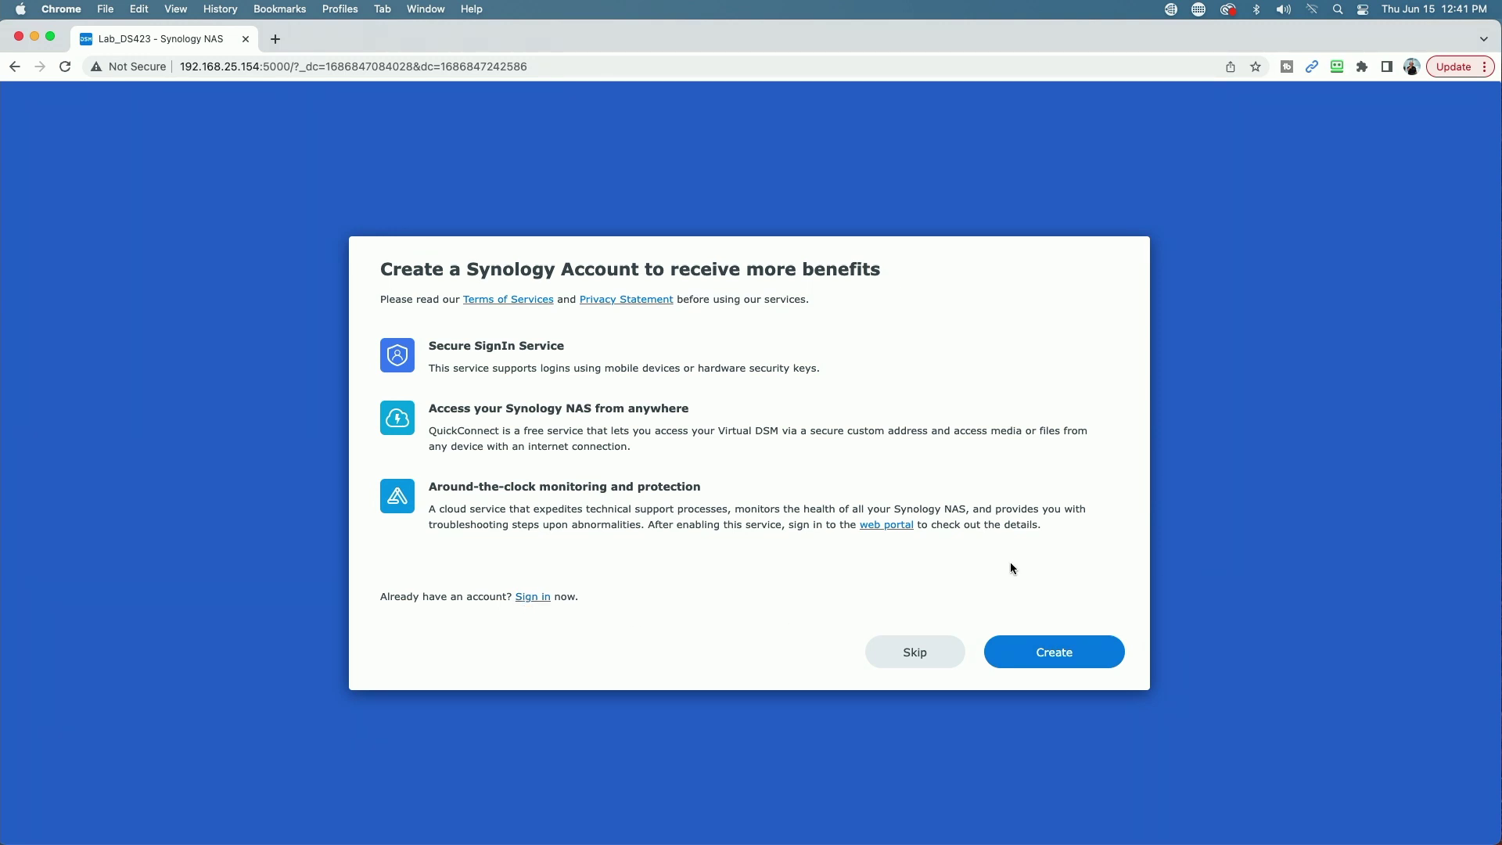
Step: Skip the Synology Account anyway and submit without sharing device analytics
left_click(914, 652)
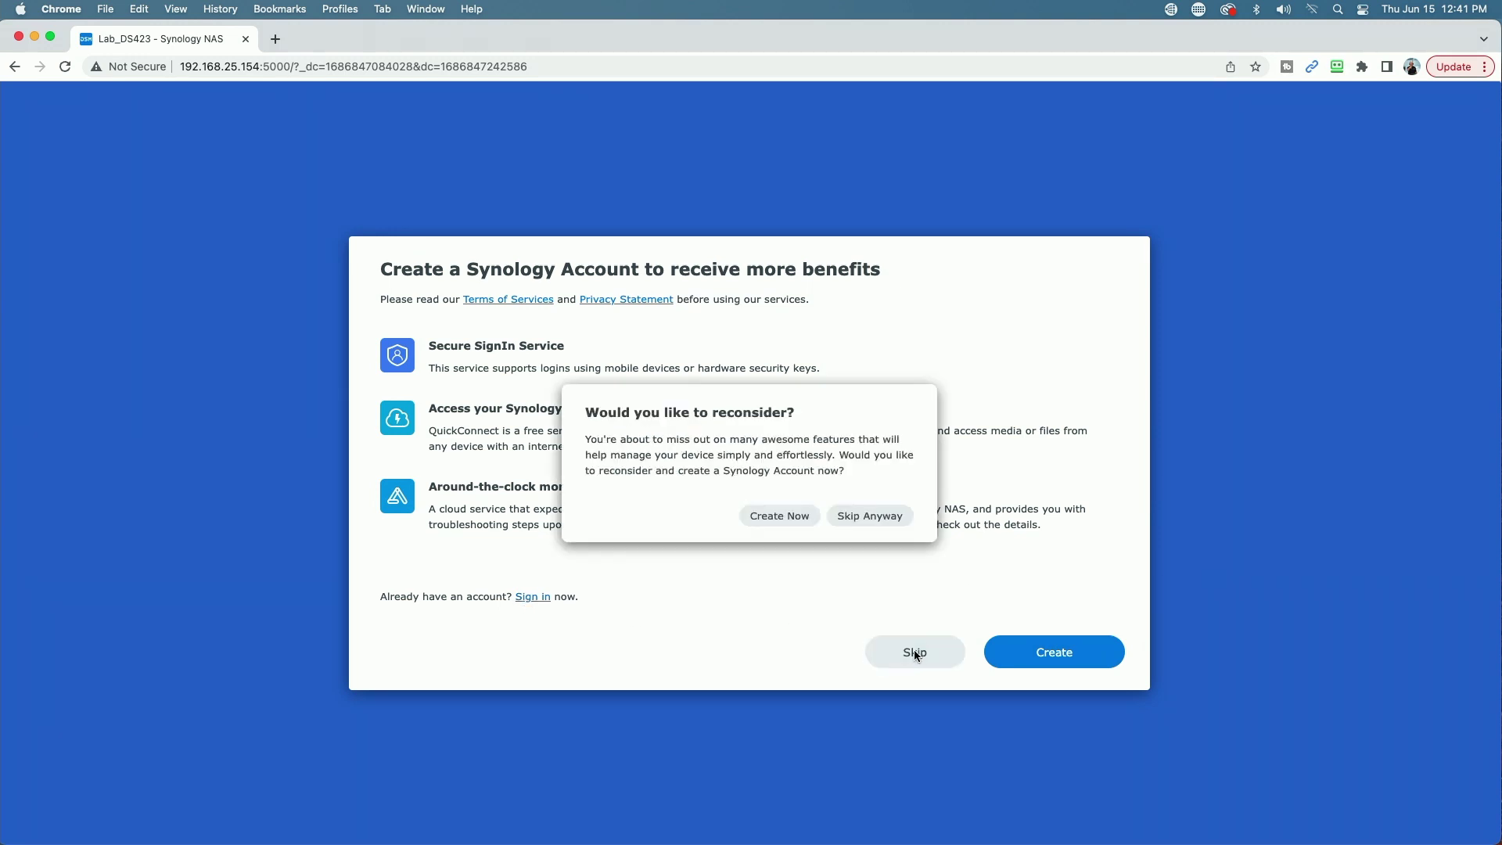
left_click(877, 516)
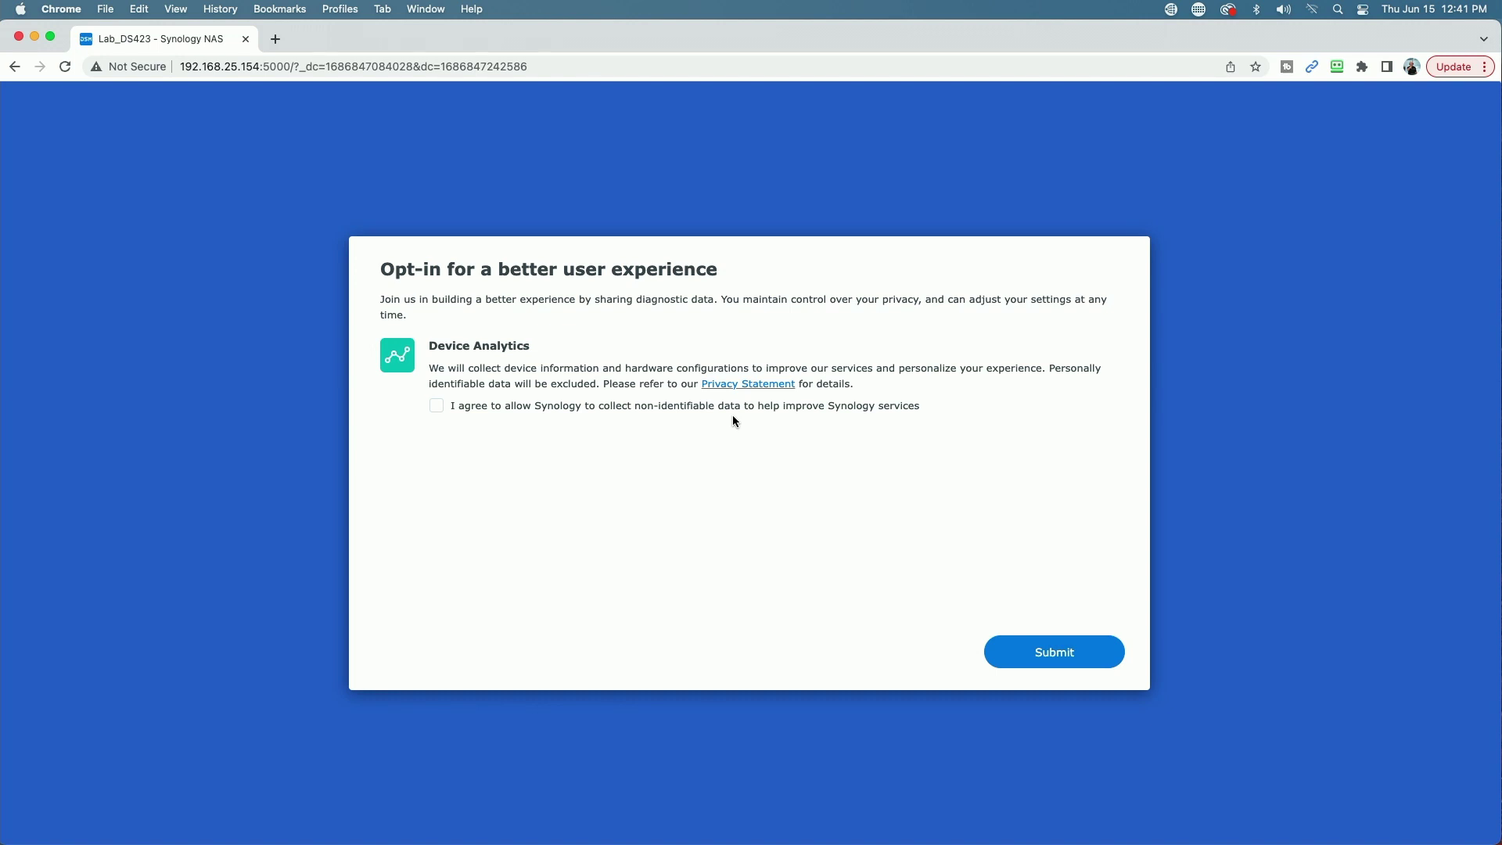
left_click(1058, 656)
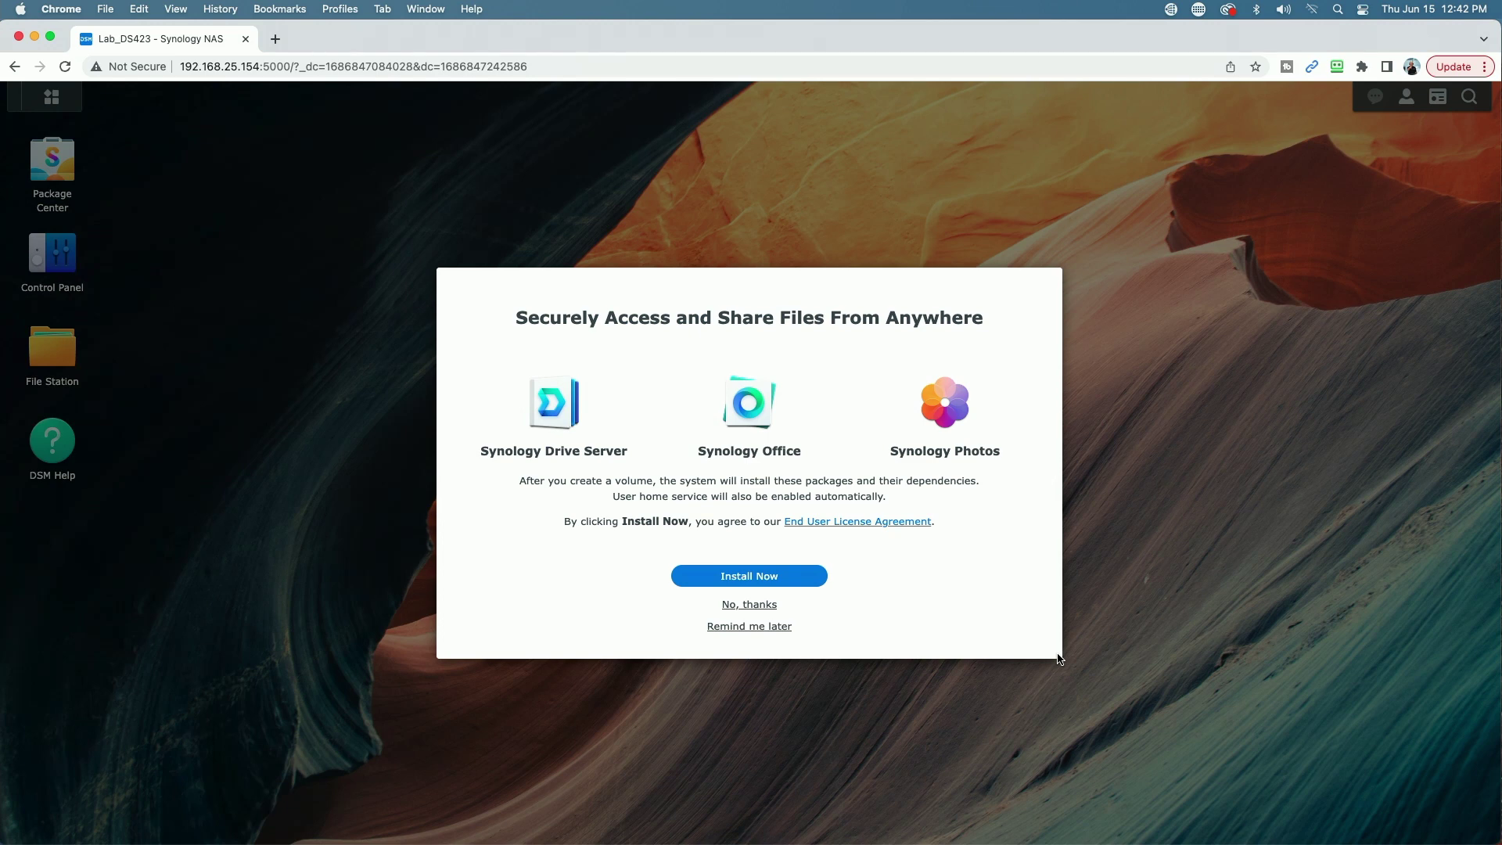
Step: Decline the suggested packages, two-factor authentication and Adaptive MFA, then confirm with OK
left_click(759, 606)
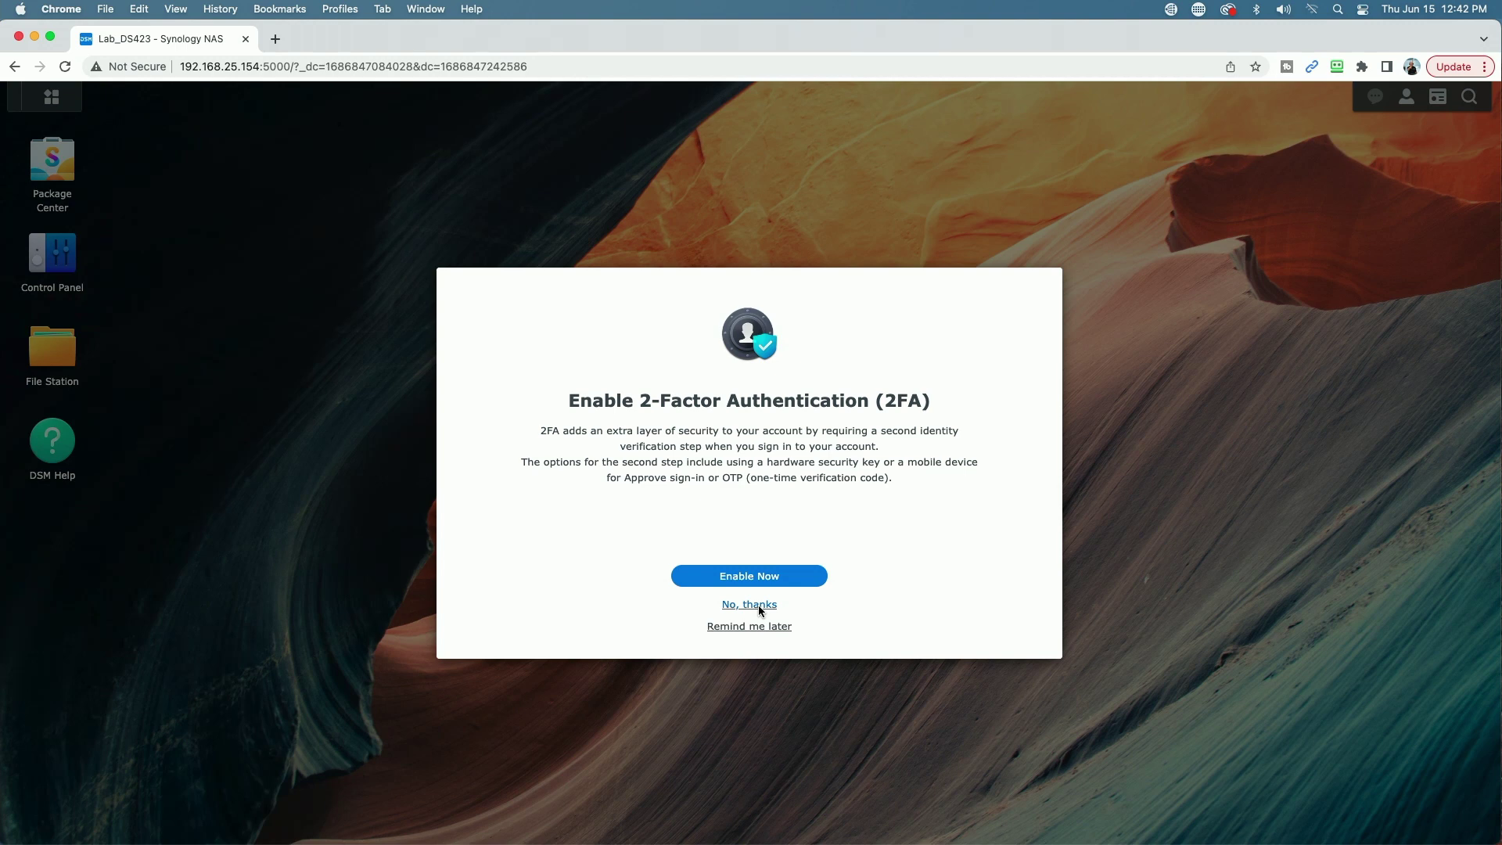
left_click(756, 606)
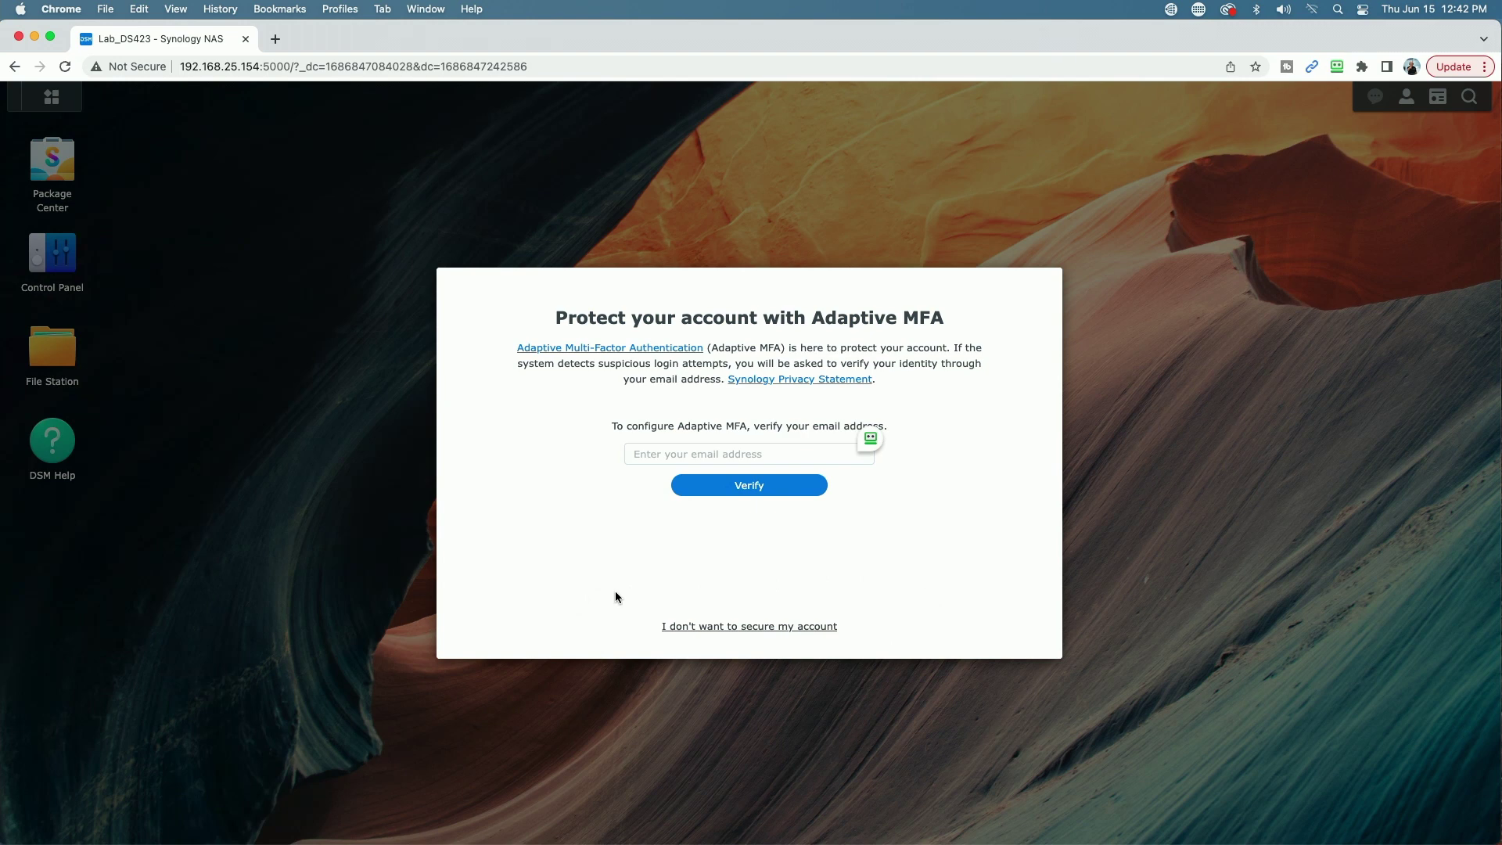
left_click(764, 627)
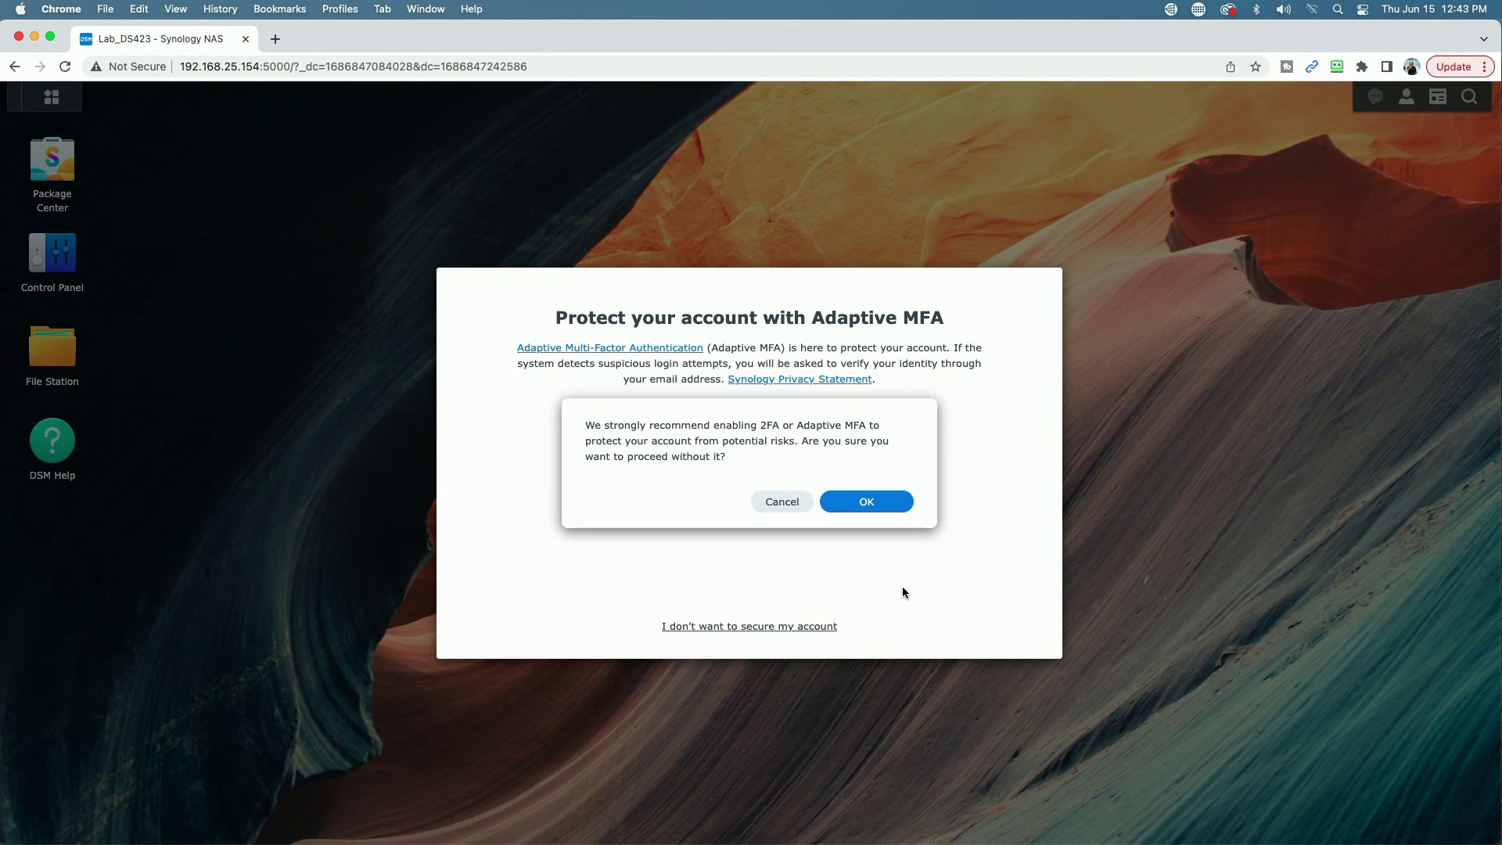
left_click(866, 501)
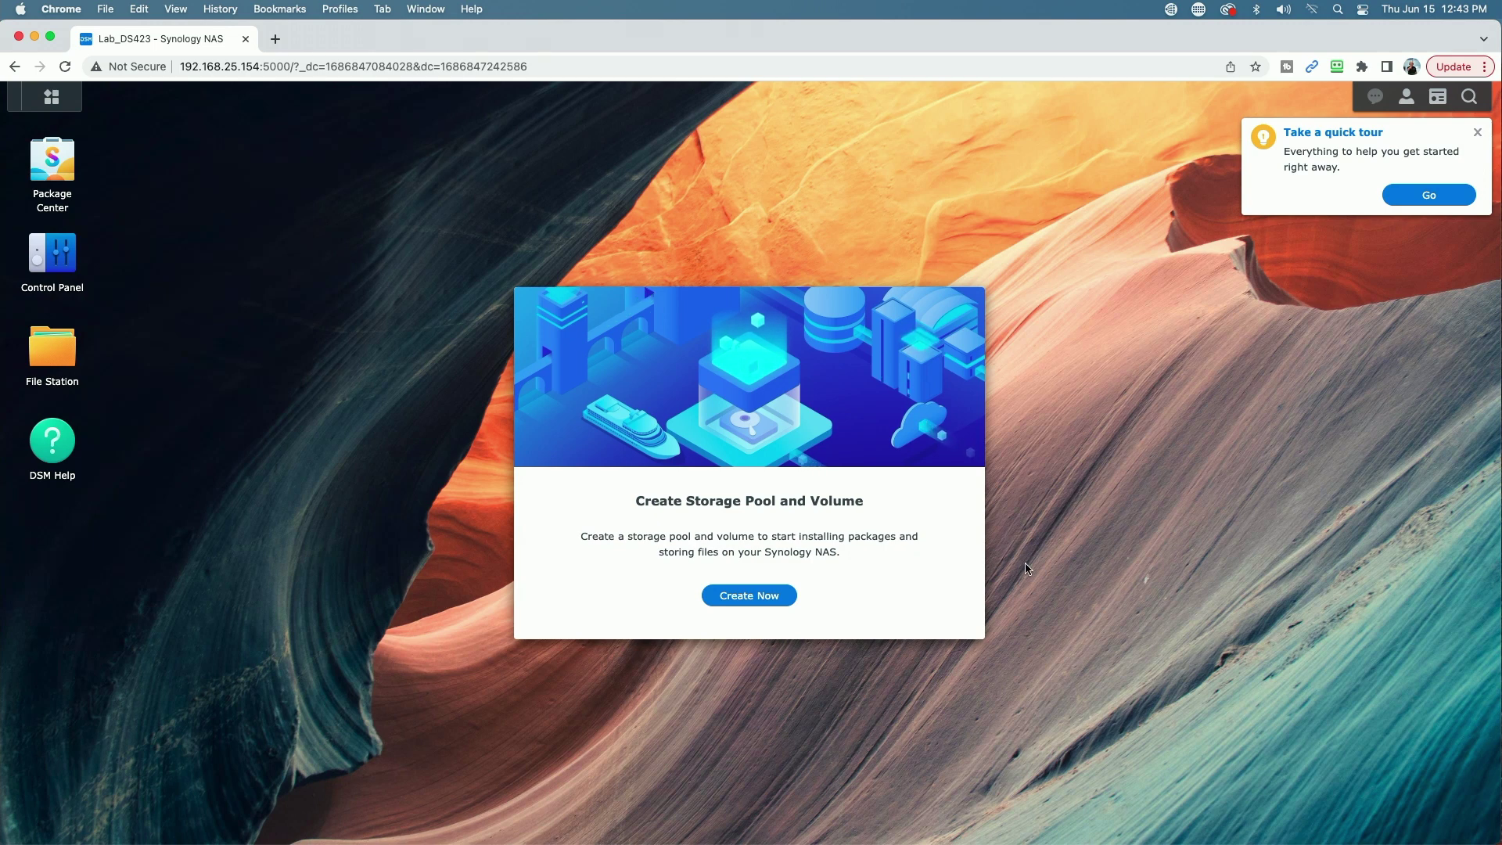
Step: Close the quick-tour tip and the DSM Help reminder, then choose to create storage
left_click(1478, 134)
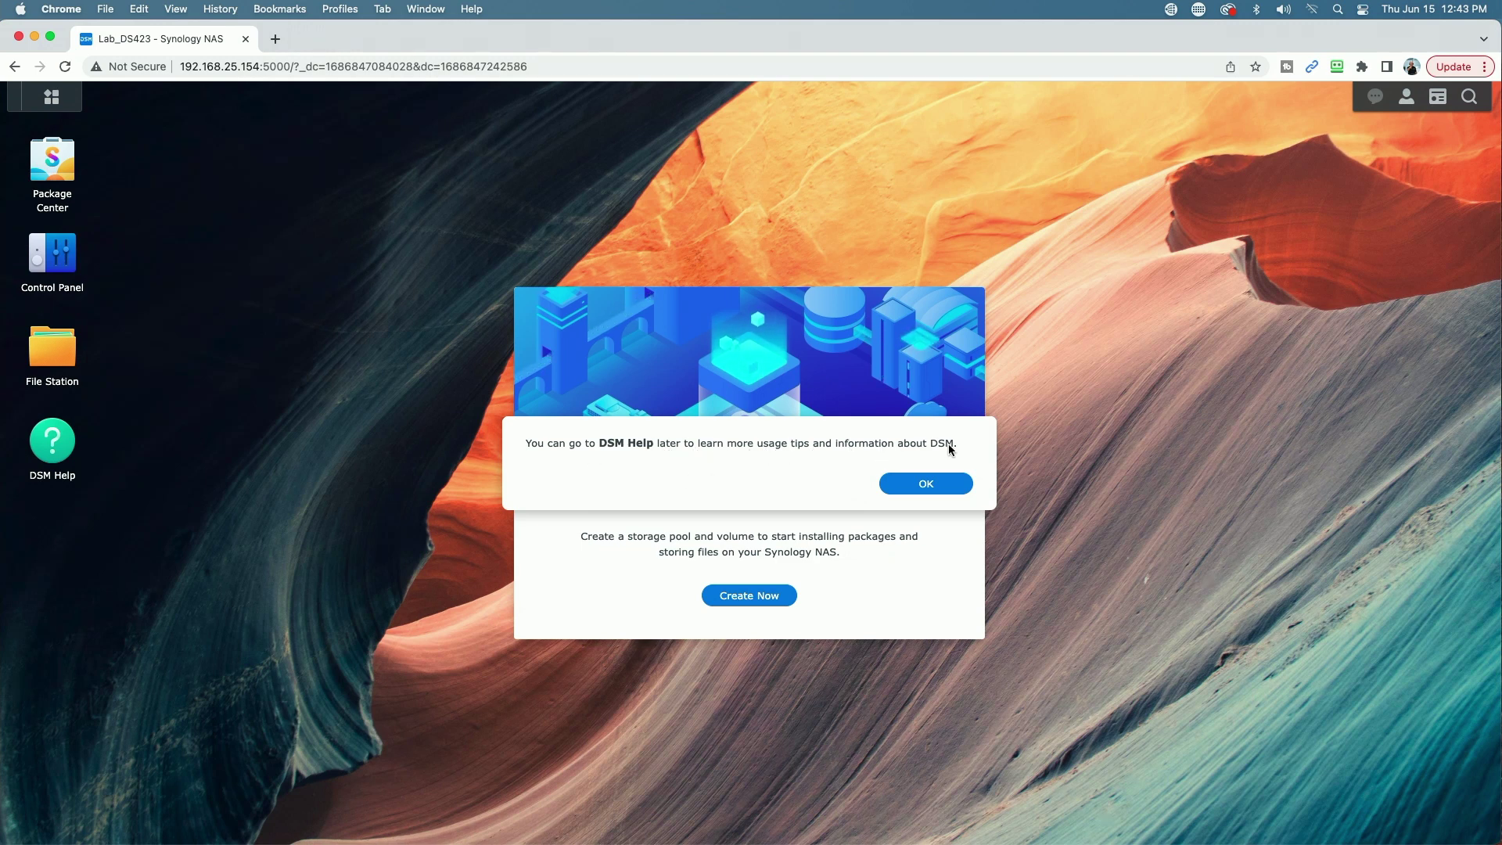
left_click(936, 480)
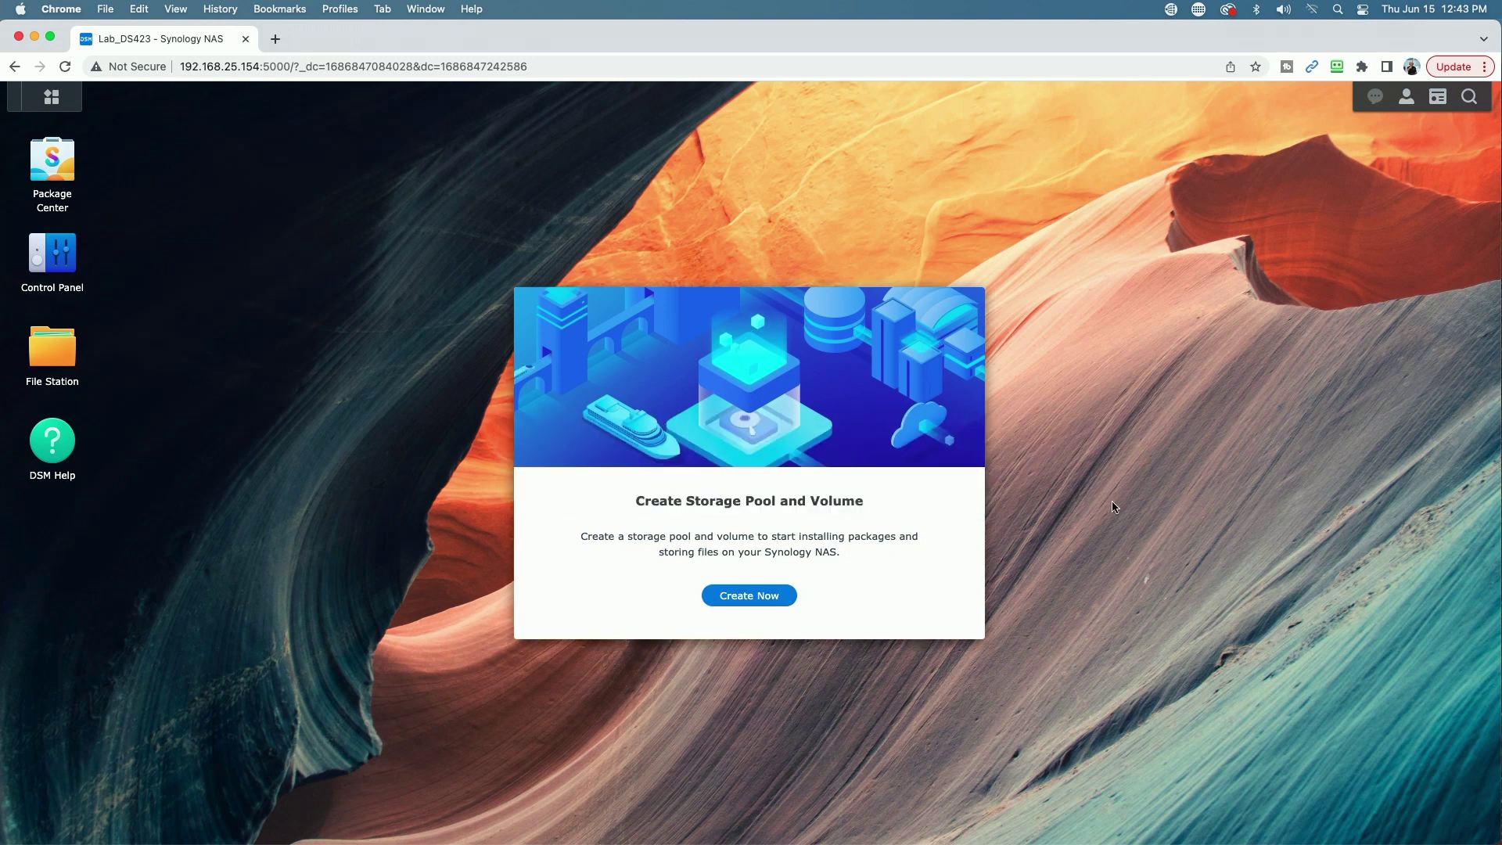
left_click(746, 599)
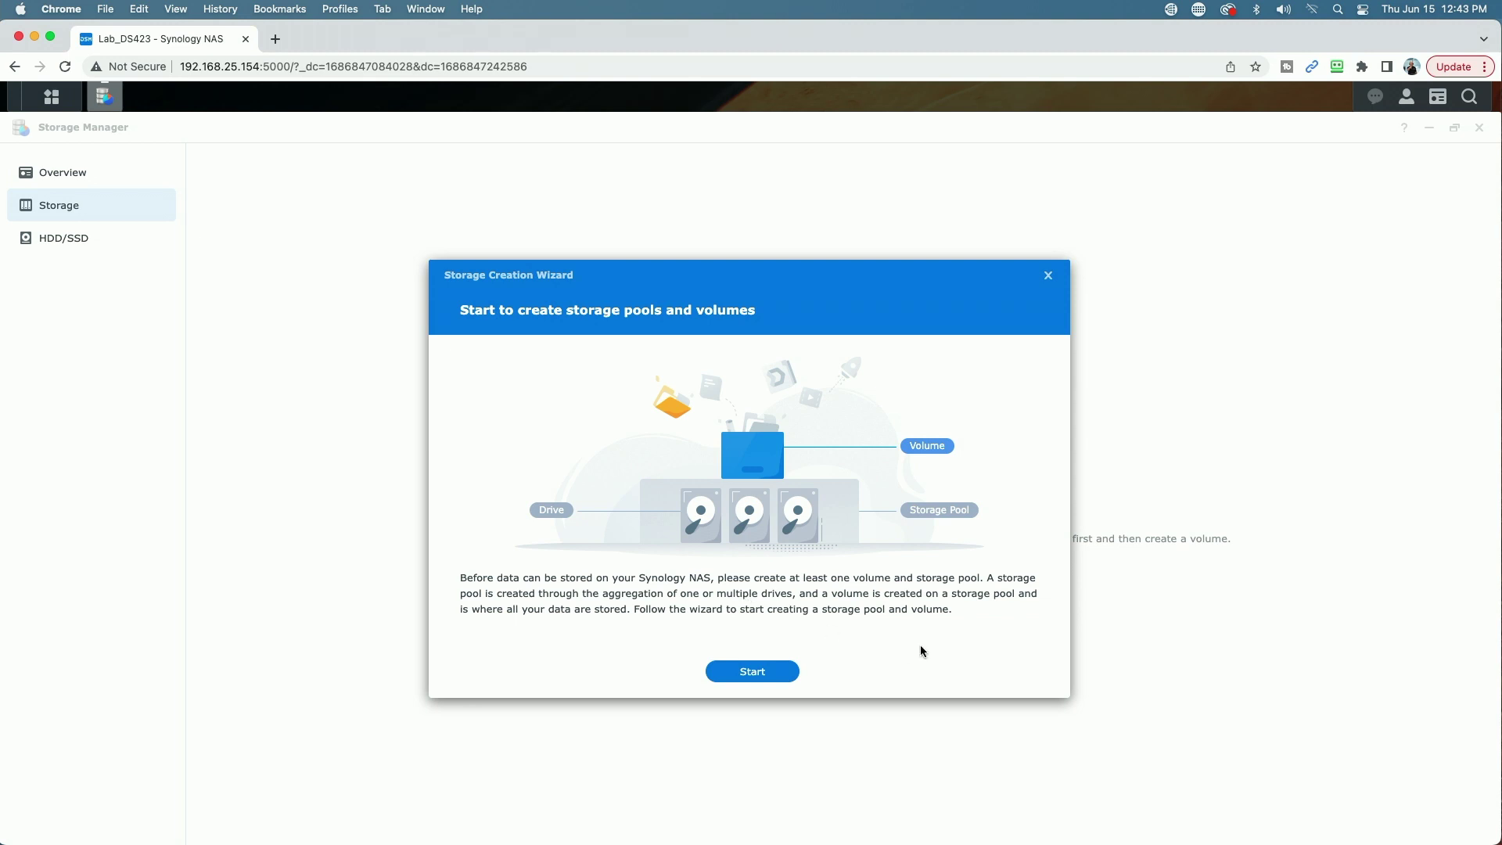
Step: Start the Storage Creation Wizard and keep SHR as the pool's RAID type
left_click(757, 671)
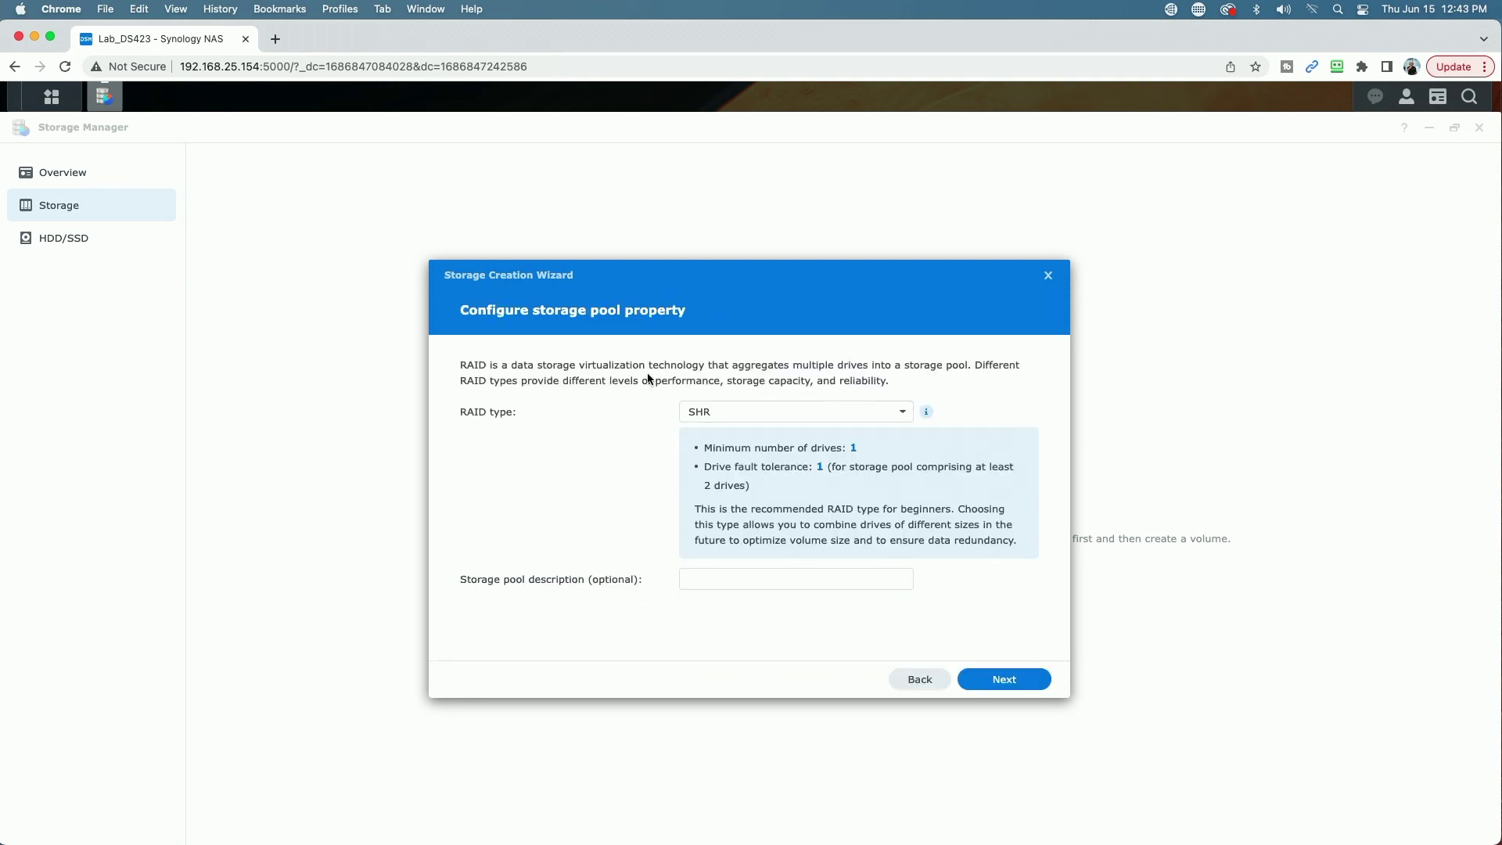
left_click(902, 413)
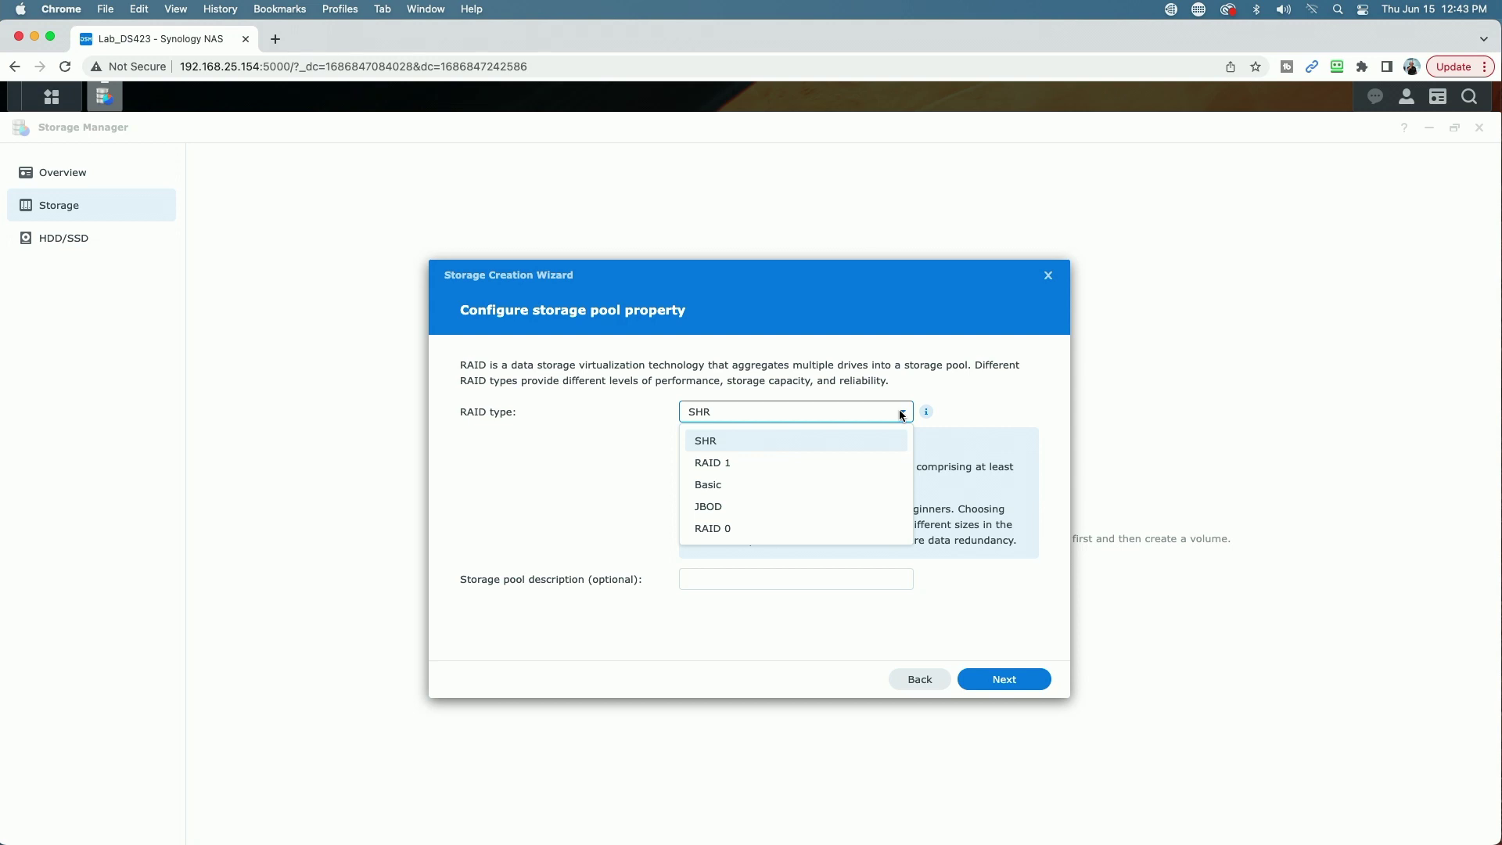
left_click(711, 442)
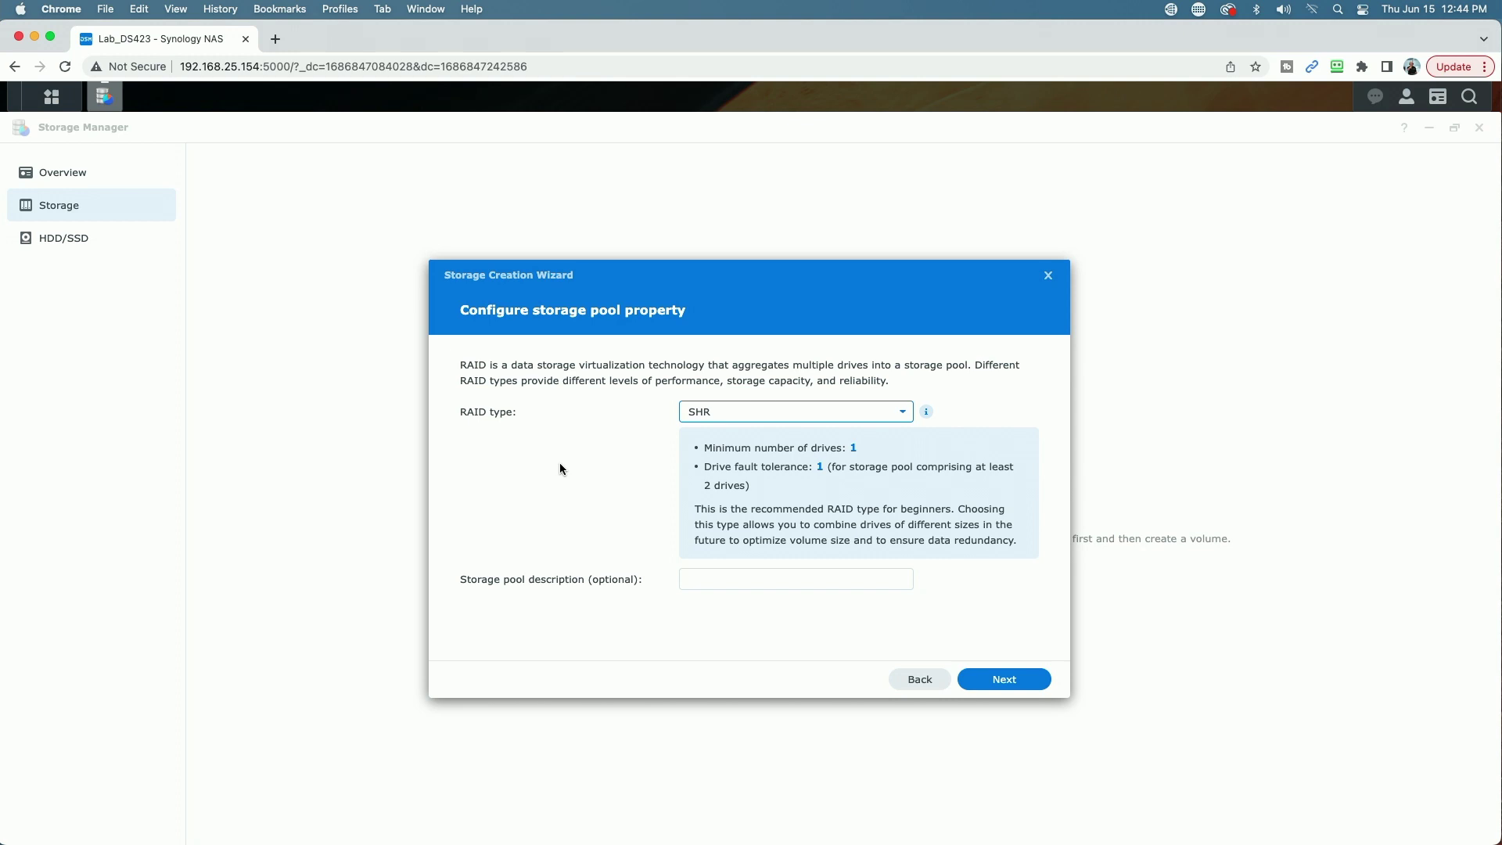
left_click(1011, 692)
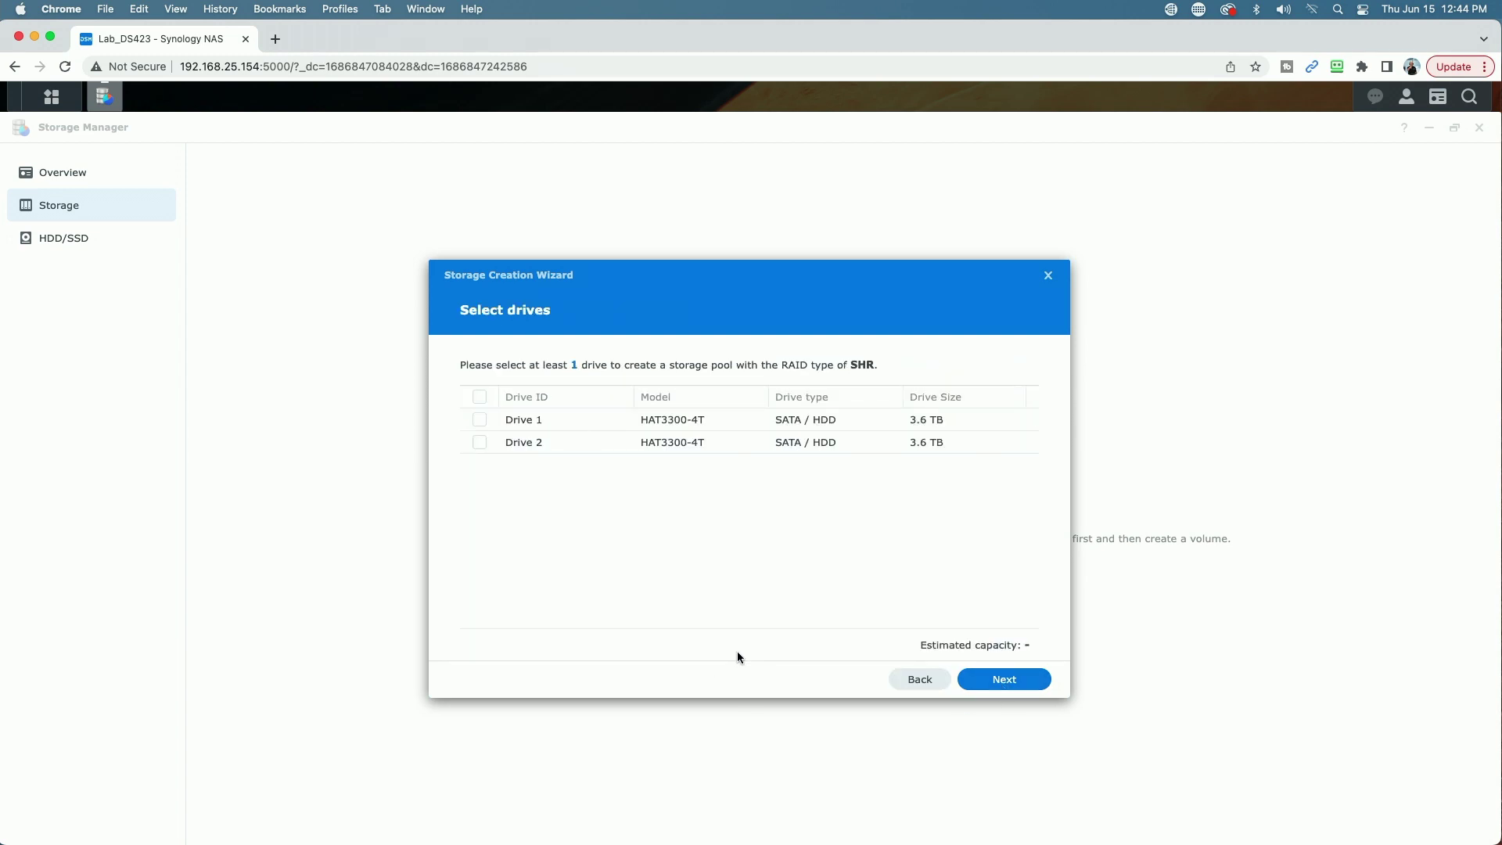
Step: Select Drives 1 and 2 for the pool and skip the drive check
left_click(479, 398)
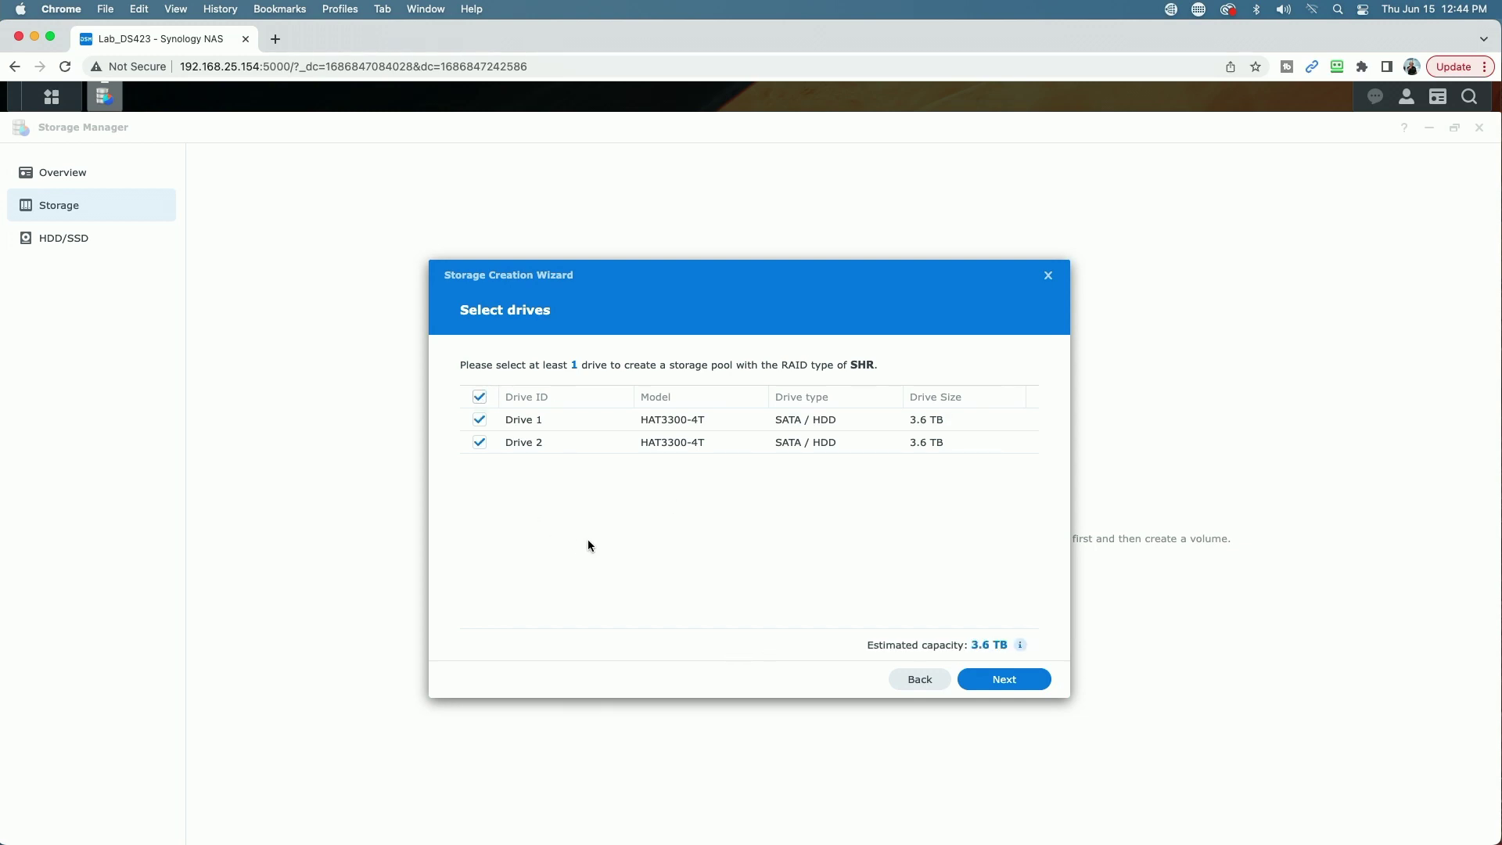
left_click(1005, 682)
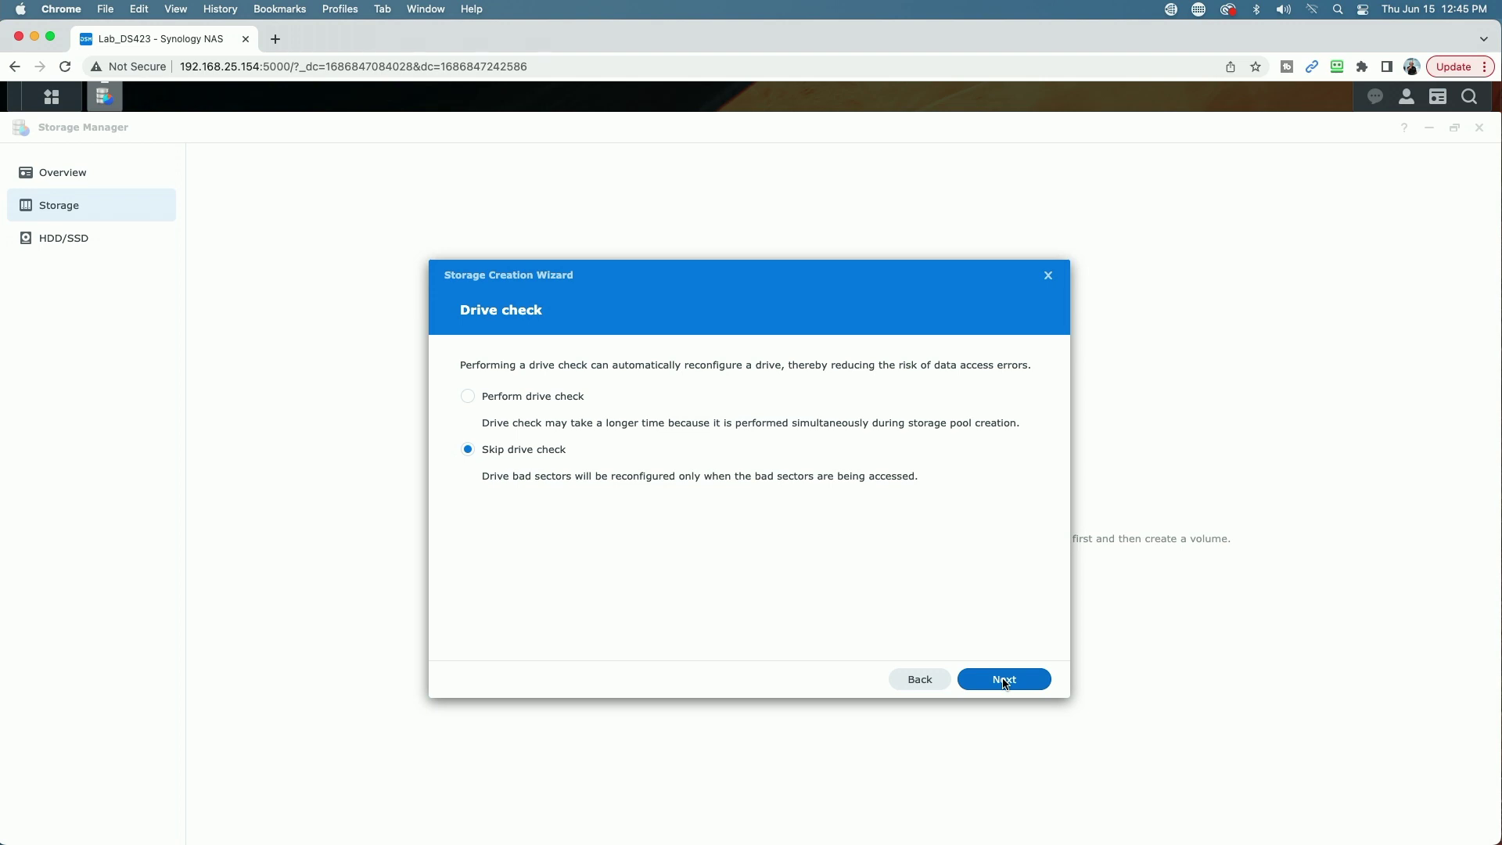
left_click(1006, 681)
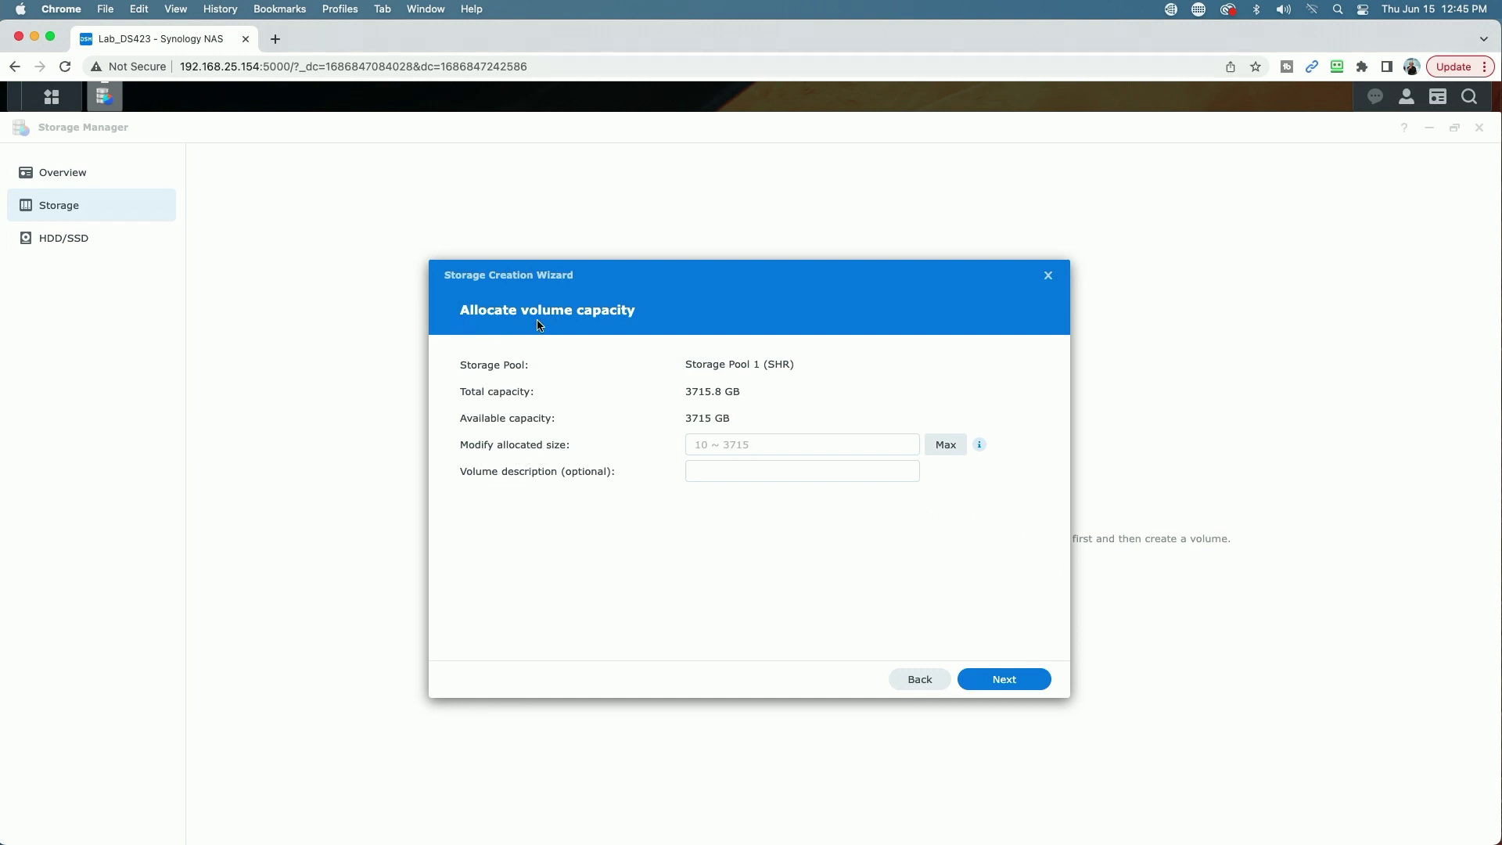
Step: Give an unencrypted Btrfs volume the full 3715 GB, apply, and confirm erasing both drives
left_click(946, 444)
left_click(1006, 683)
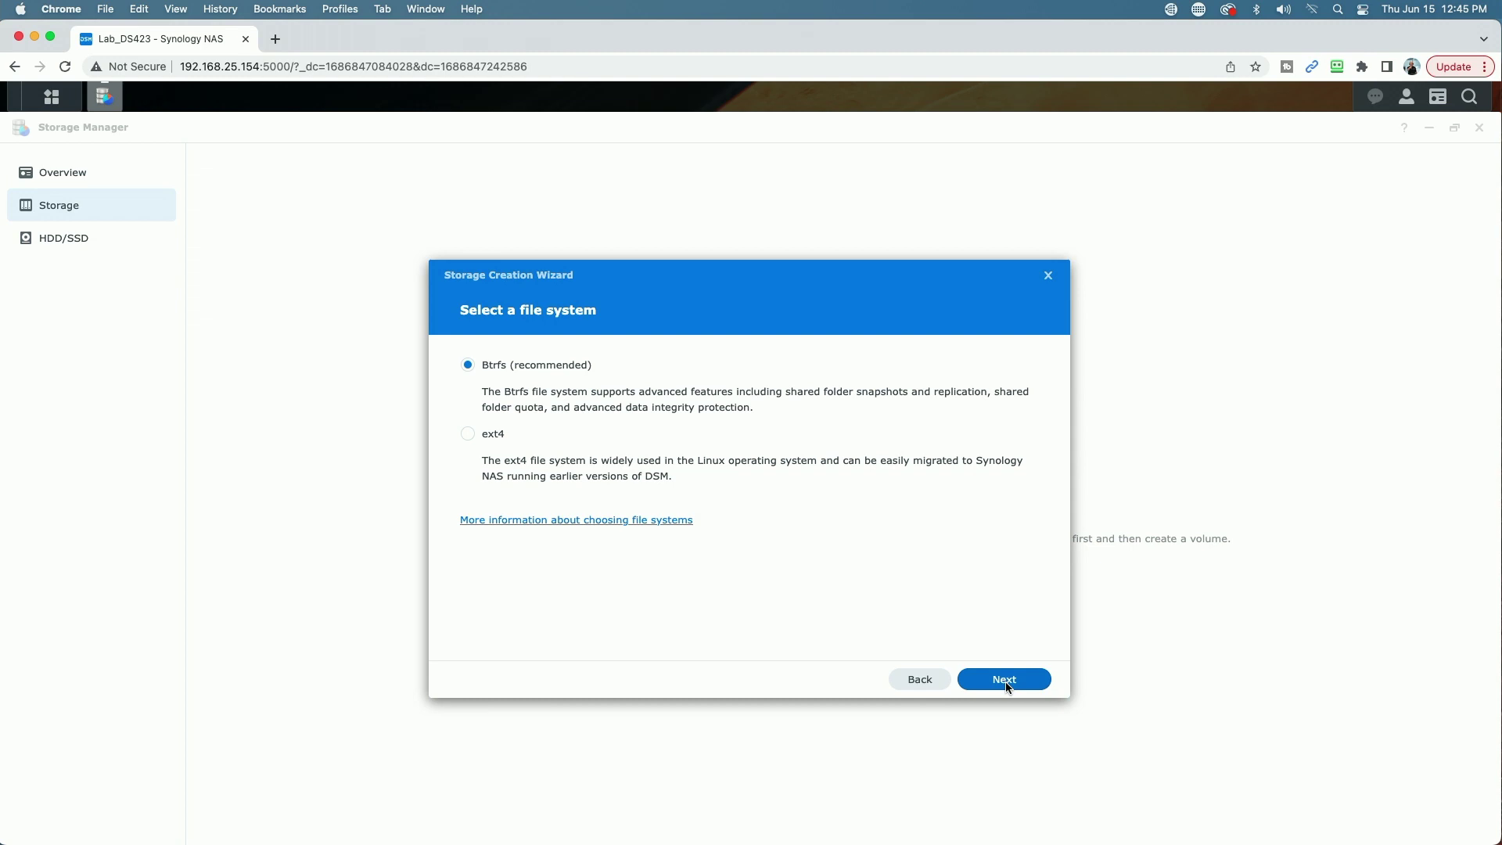
left_click(1005, 680)
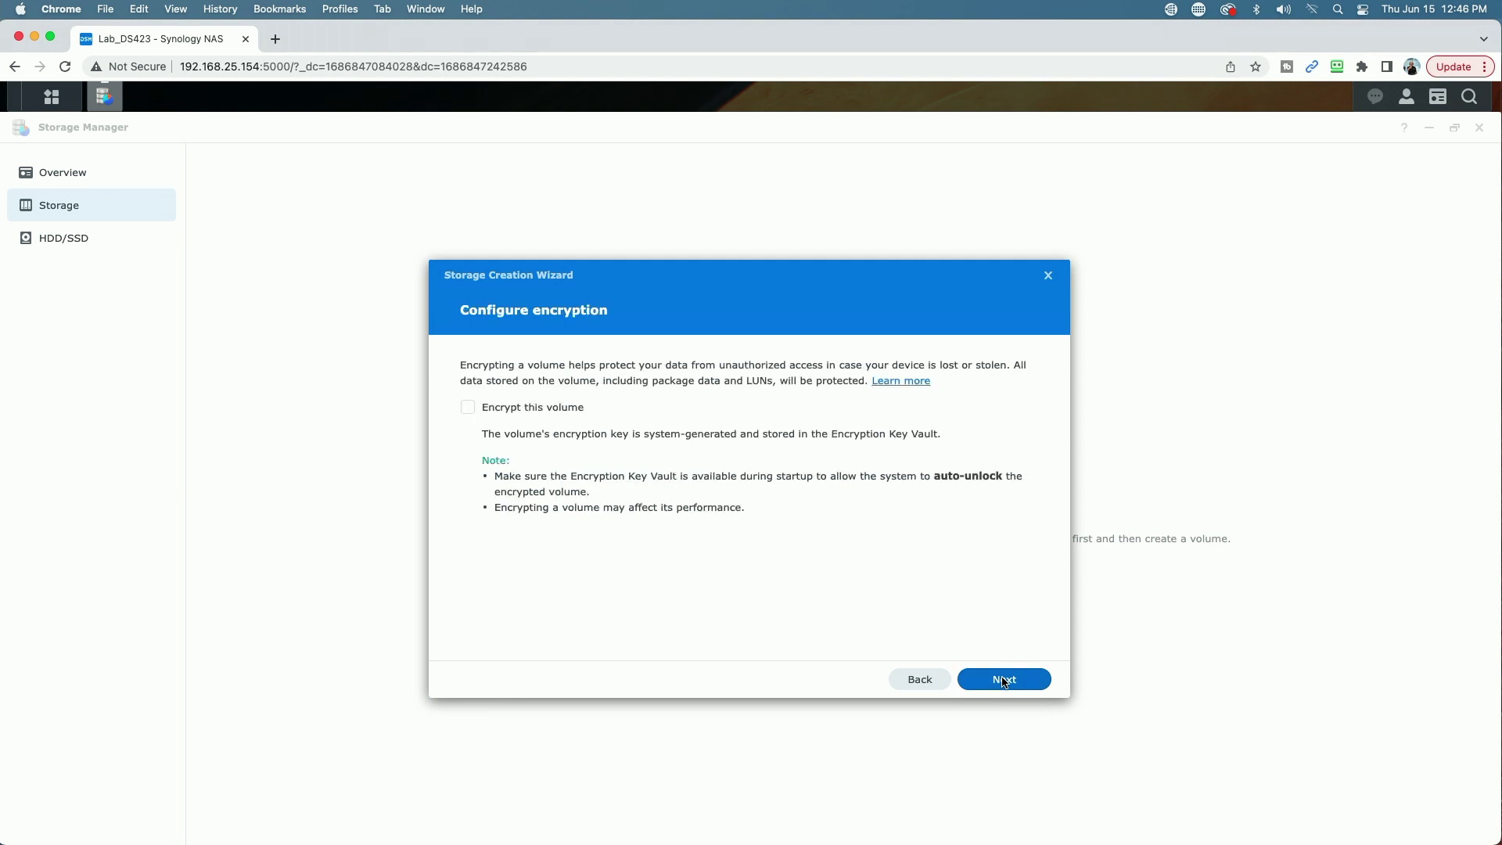
left_click(1005, 679)
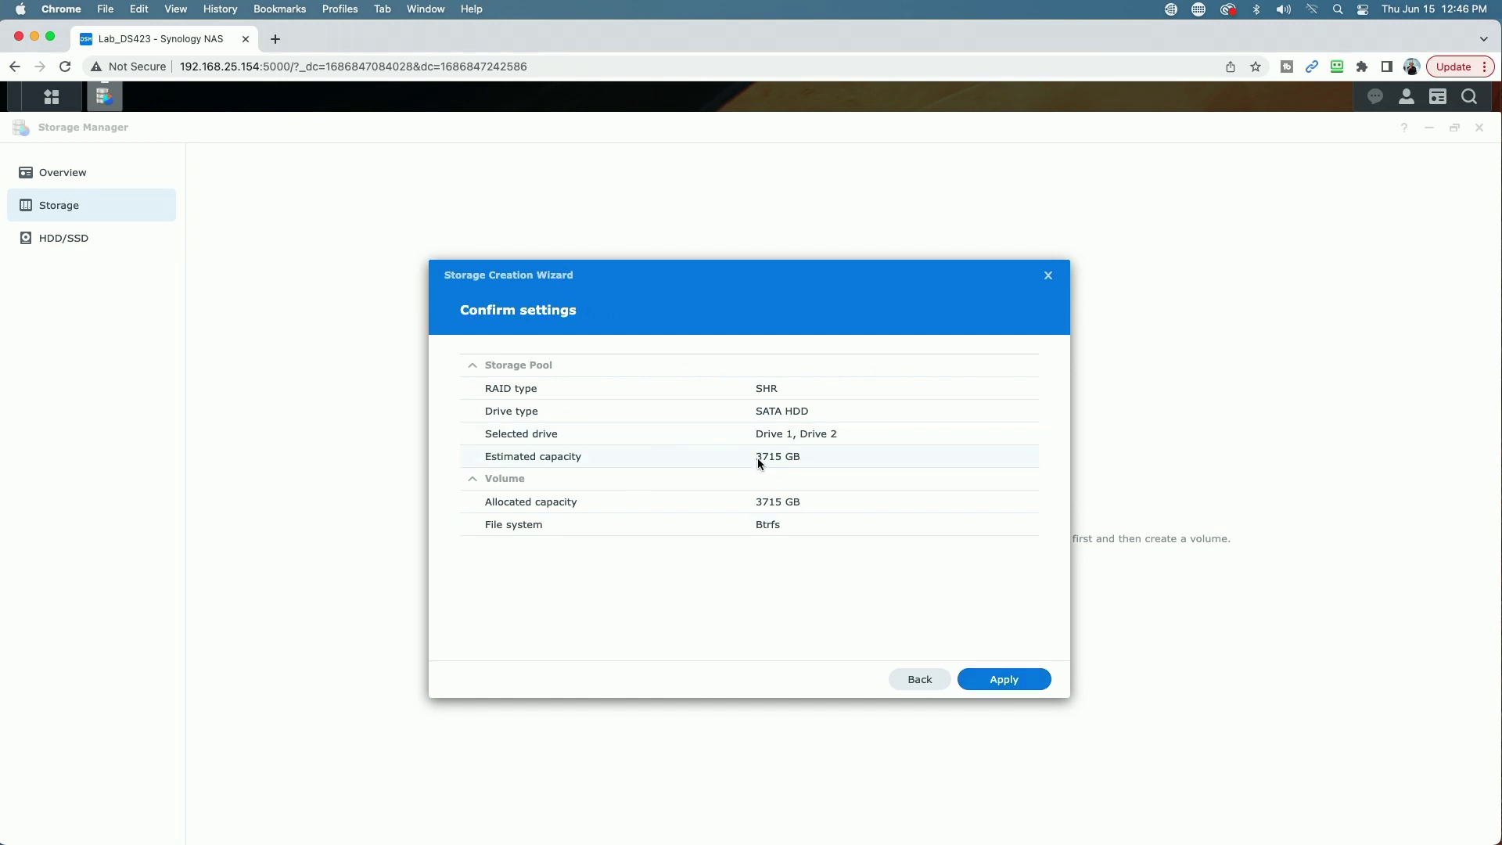
left_click(1006, 680)
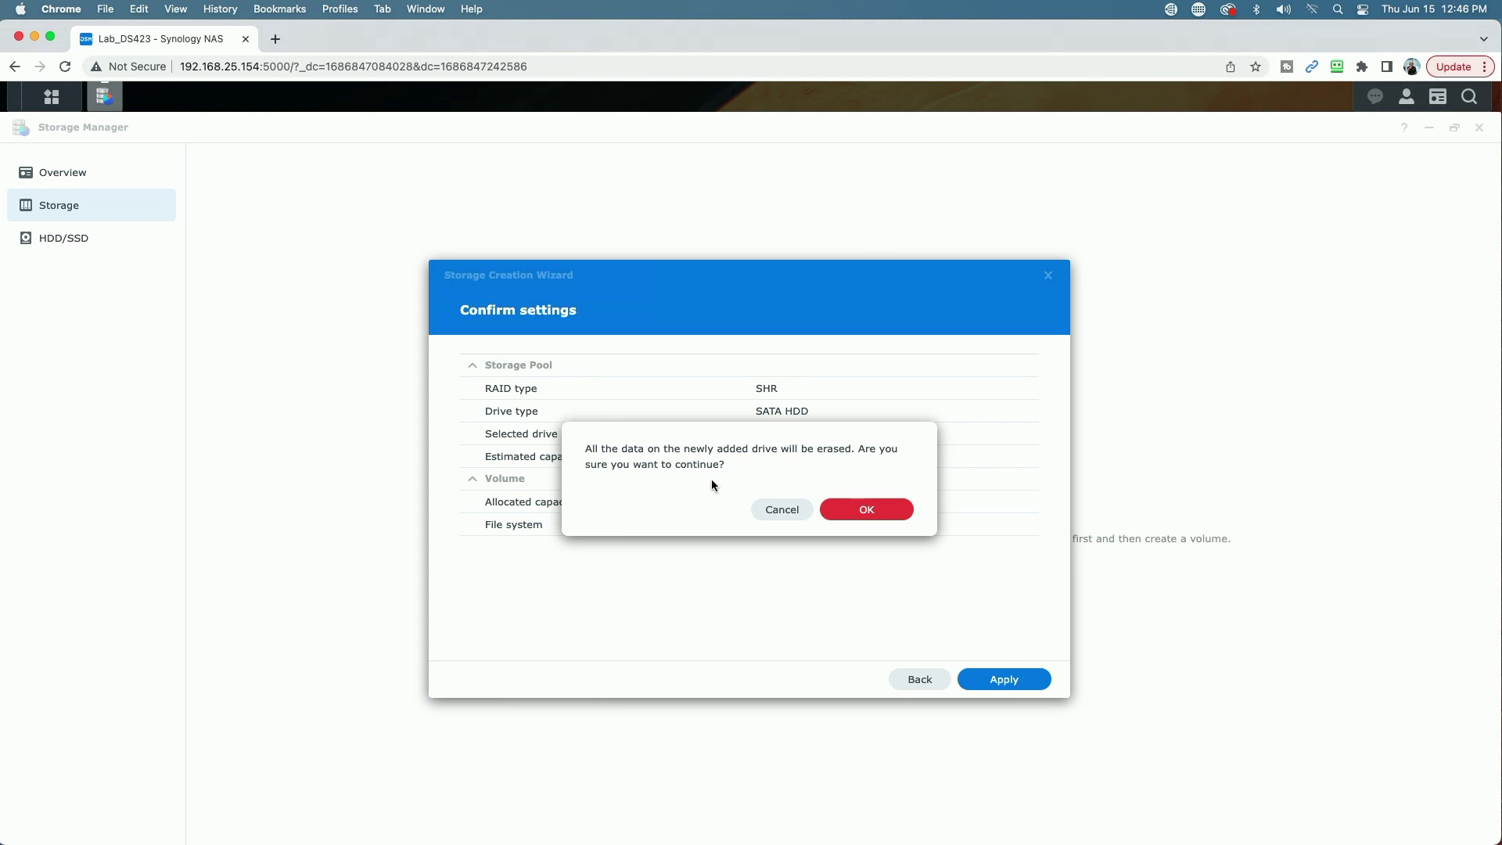
left_click(867, 510)
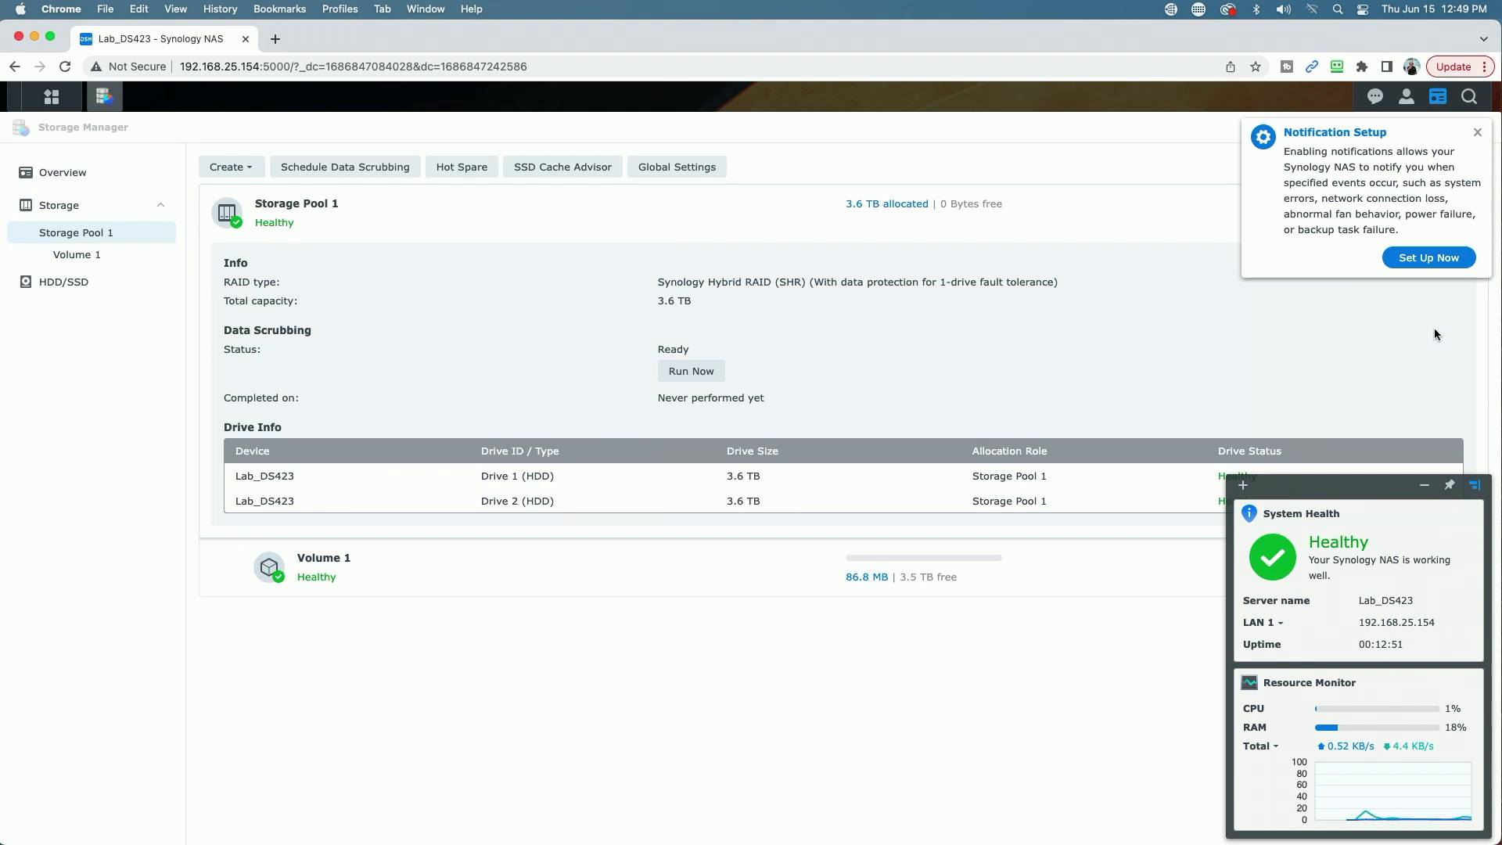
Step: Dismiss the Notification Setup prompt and acknowledge its Control Panel > Notification reminder
left_click(1478, 133)
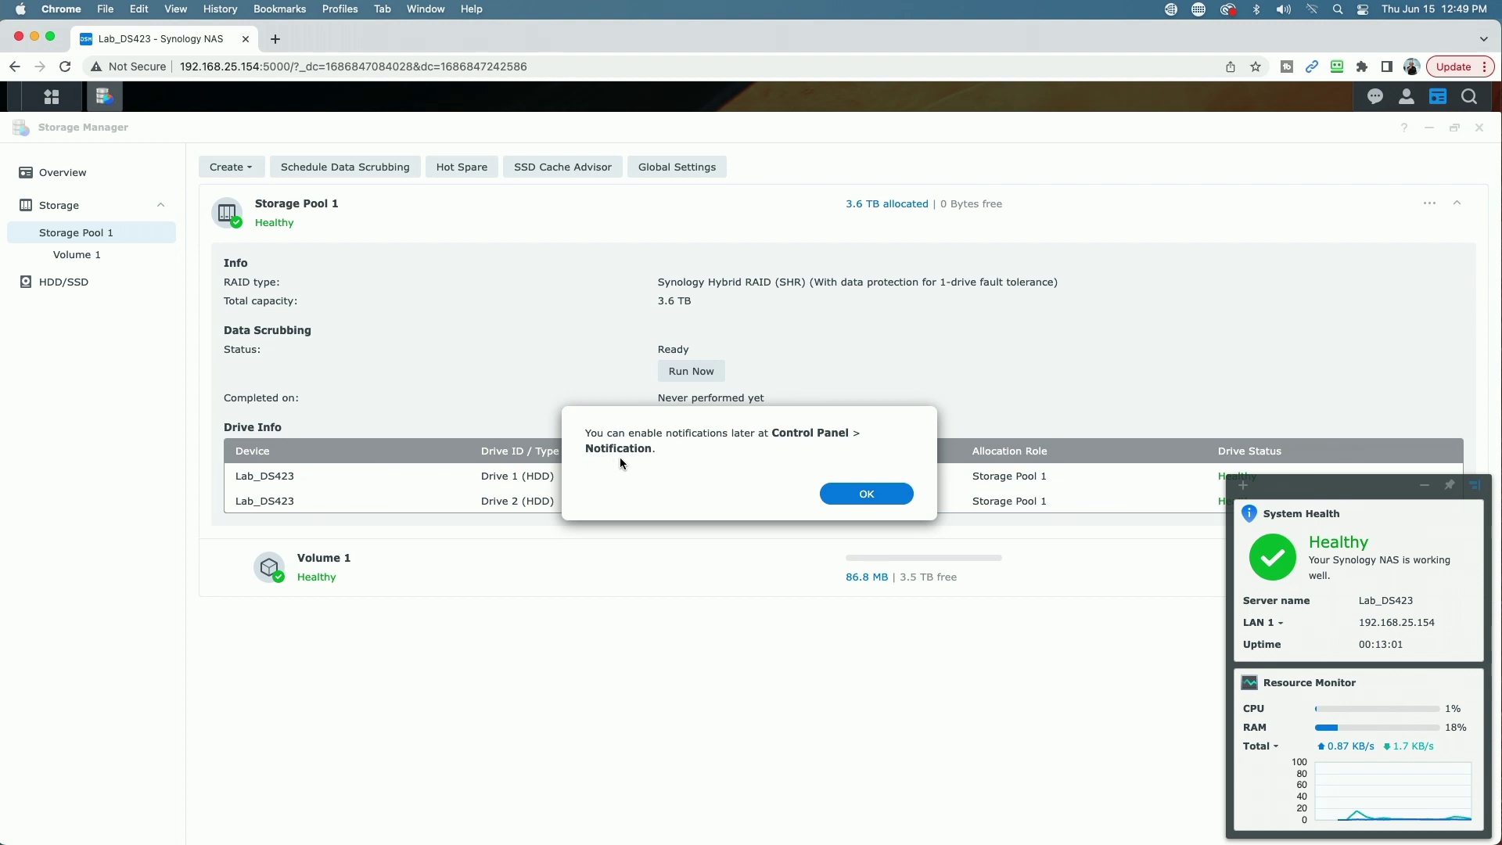
left_click(866, 497)
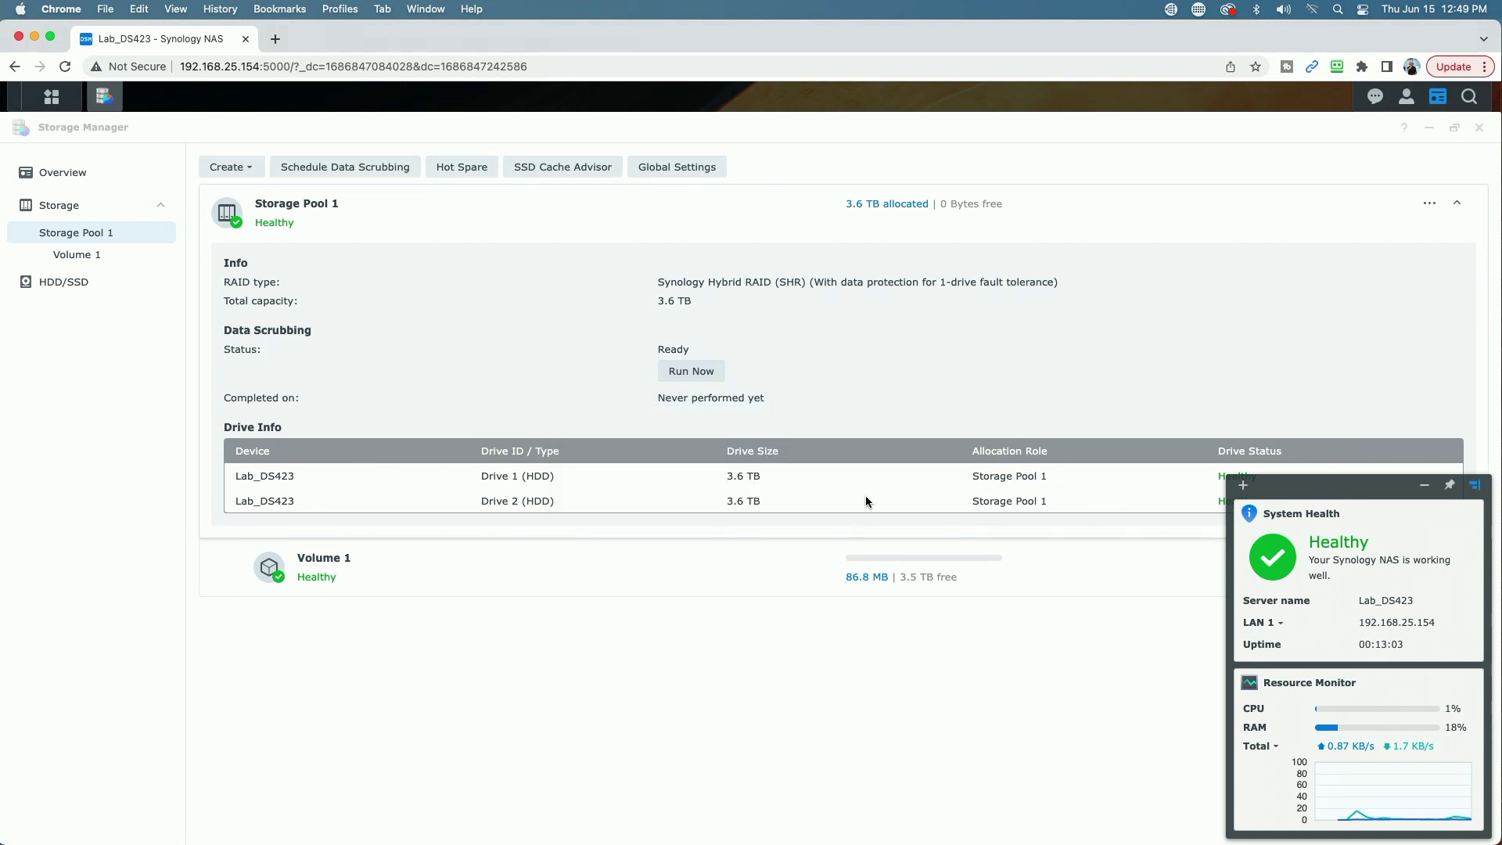